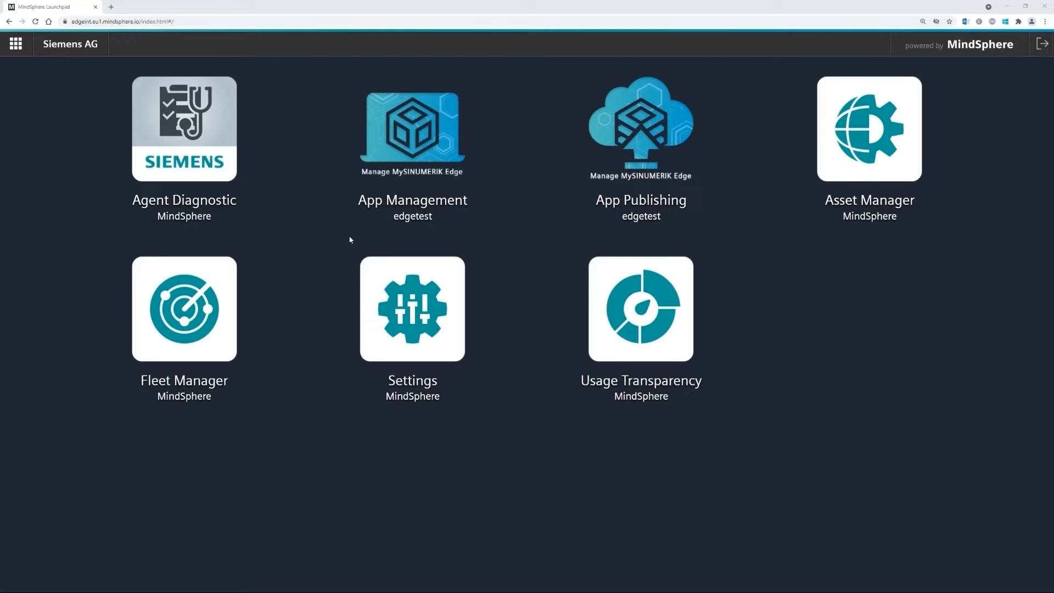
# Open App Management and start a new application for Edge_App_Tutorials, searching for "amw" and selecting amw4analysis
pyautogui.click(434, 126)
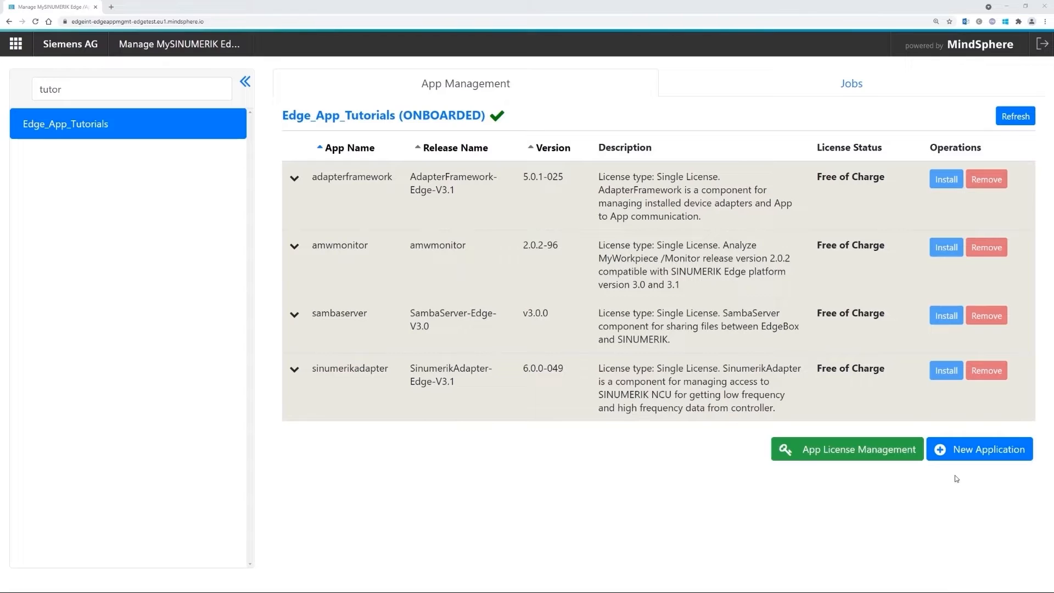
pyautogui.click(993, 454)
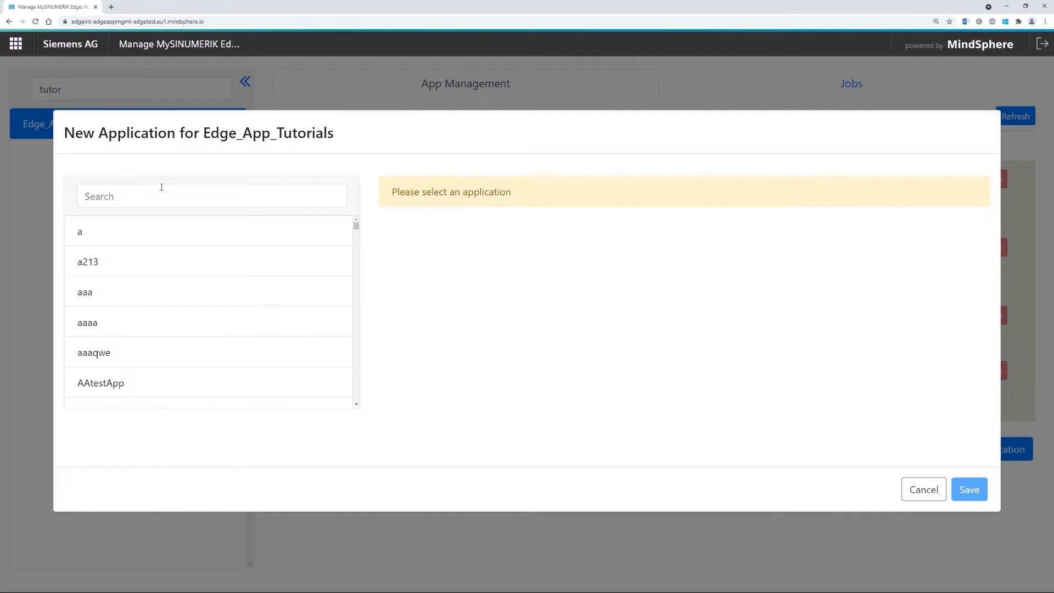
pyautogui.click(142, 190)
pyautogui.write('am4')
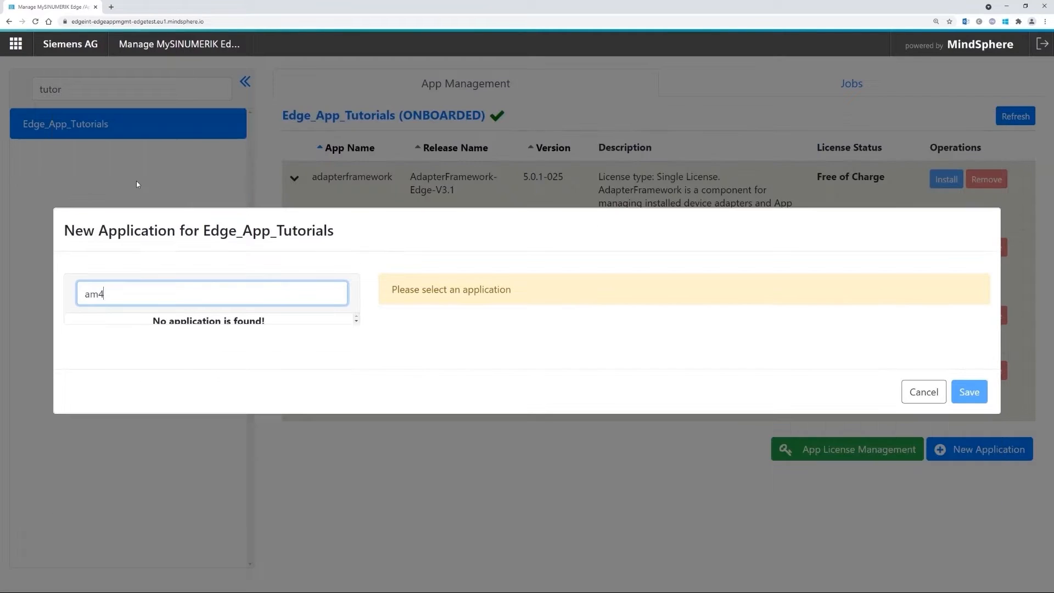
pyautogui.press('BackSpace')
pyautogui.write('w')
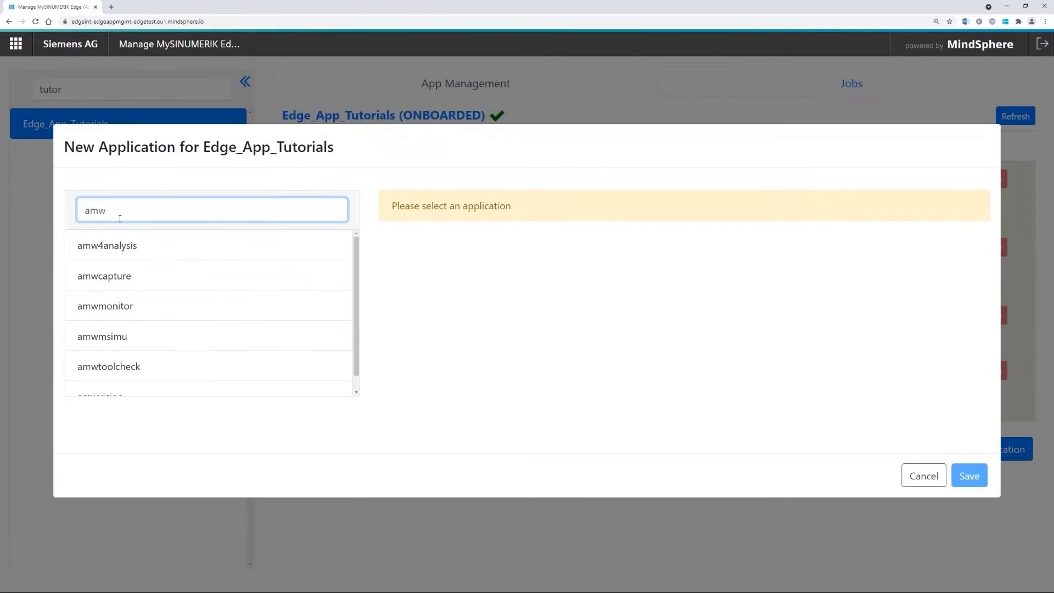
pyautogui.click(138, 245)
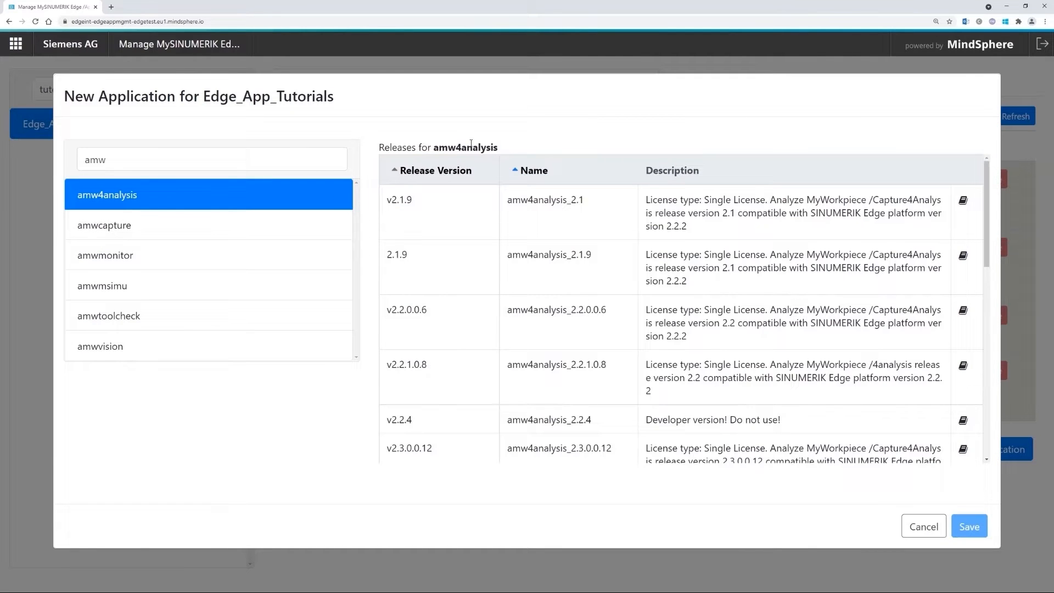
# Choose release v2.4.0.0.16 of amw4analysis, accept the terms and conditions, and save the new application
pyautogui.scroll(-10, 477, 269)
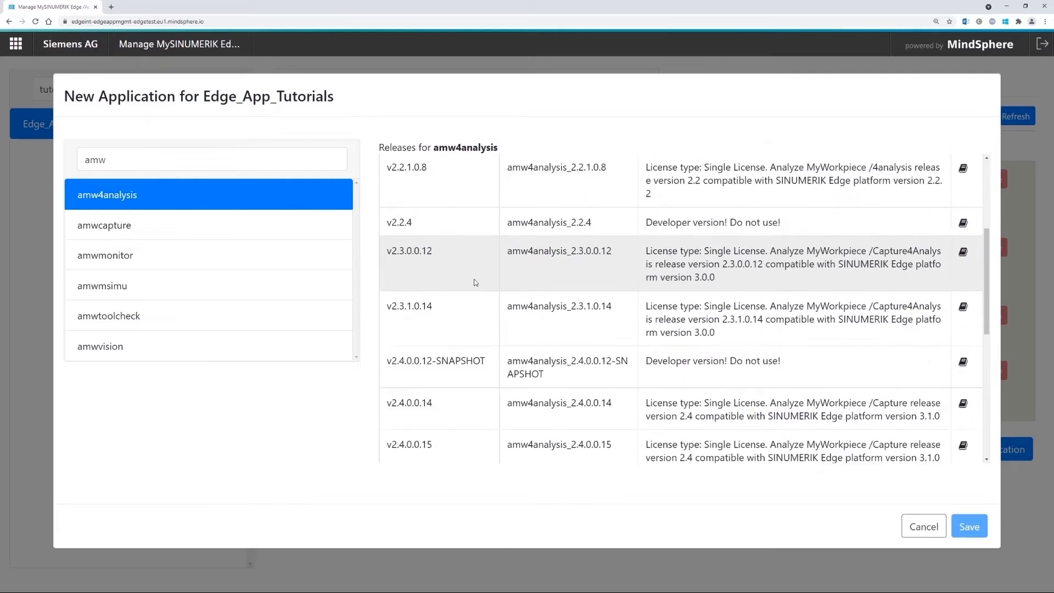
pyautogui.scroll(3, 484, 330)
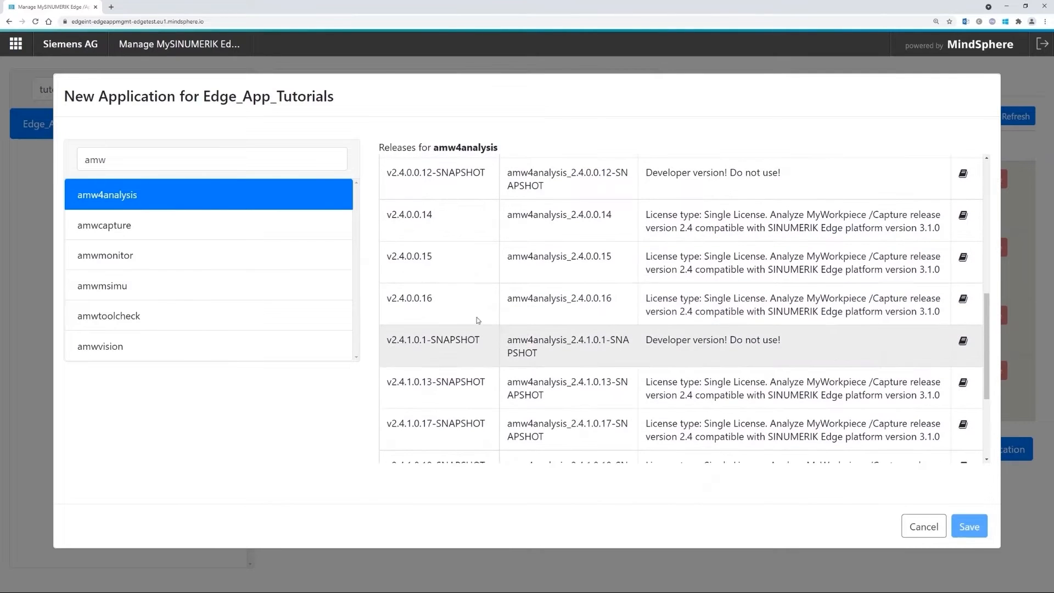
pyautogui.click(459, 215)
pyautogui.click(444, 289)
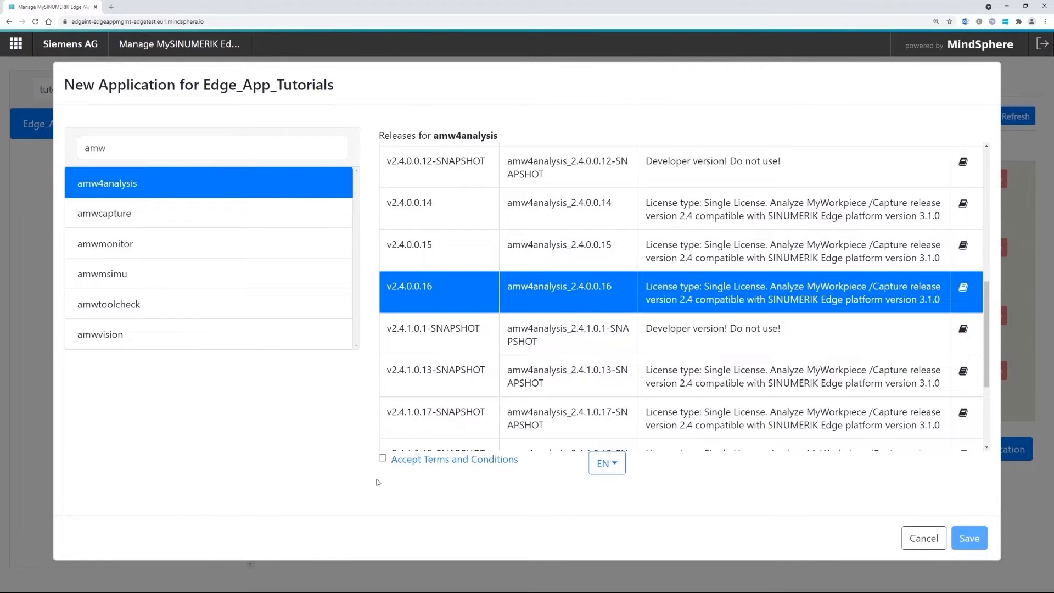
pyautogui.click(383, 459)
pyautogui.click(975, 542)
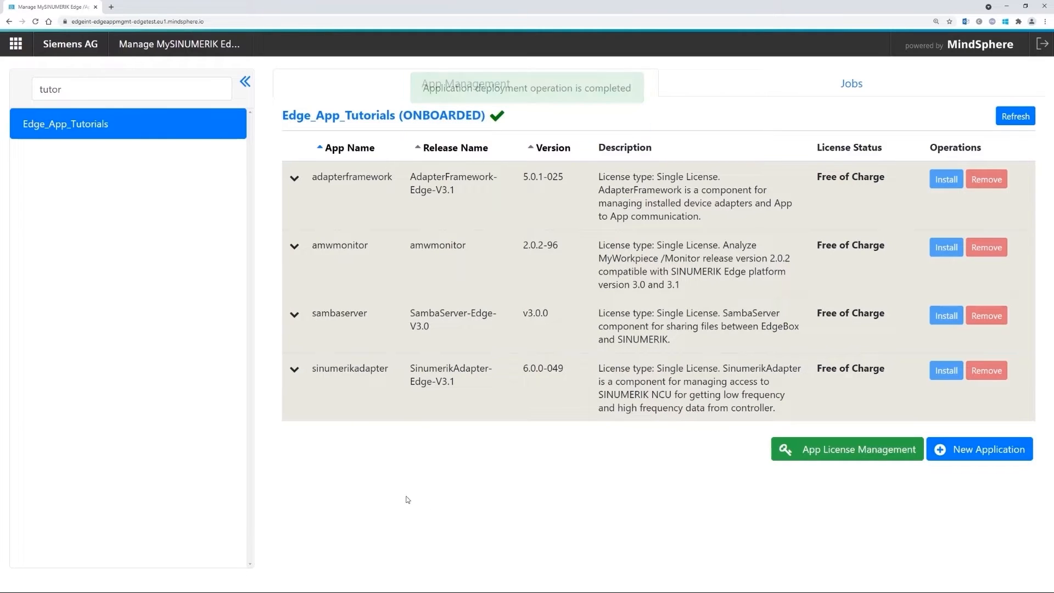
# Check the app installation jobs of Edge_App_Tutorials and refresh the job list
pyautogui.click(721, 78)
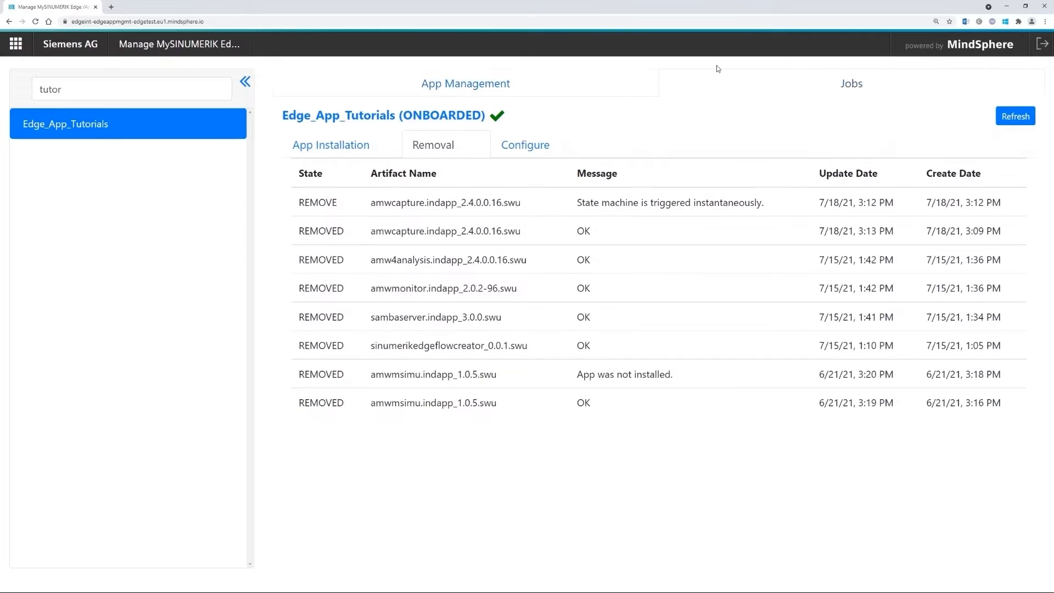
pyautogui.click(315, 148)
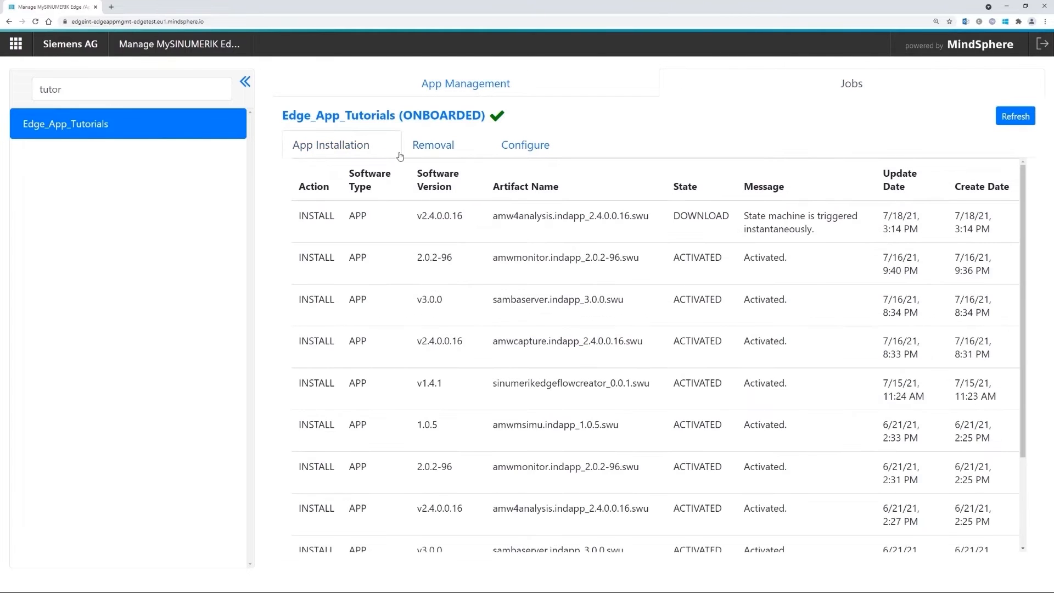
pyautogui.click(1016, 116)
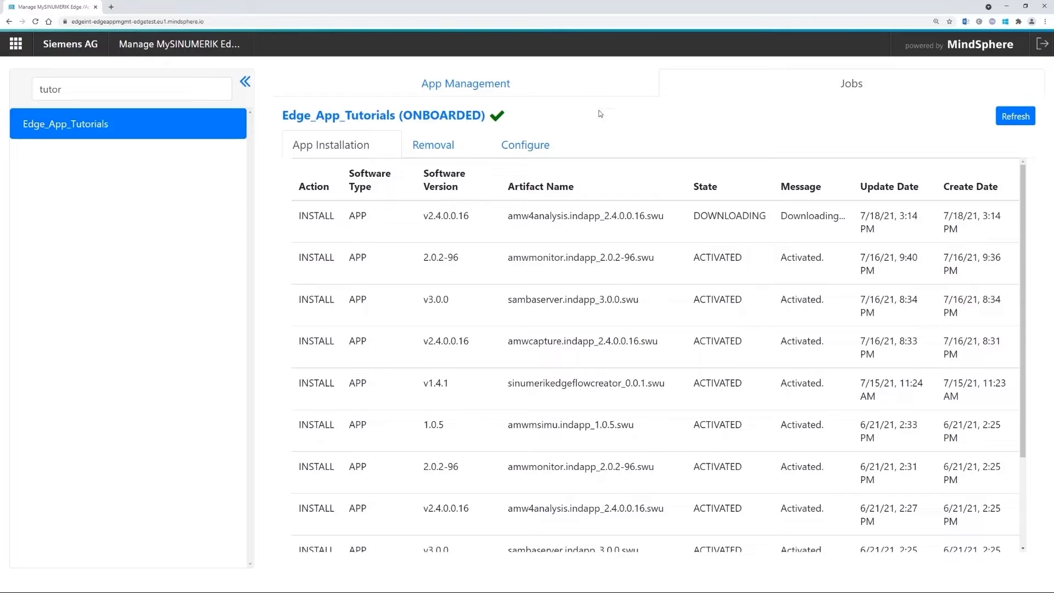
# Return to the application list and install amw4analysis v2.4.0.0.16 on Edge_App_Tutorials
pyautogui.click(576, 84)
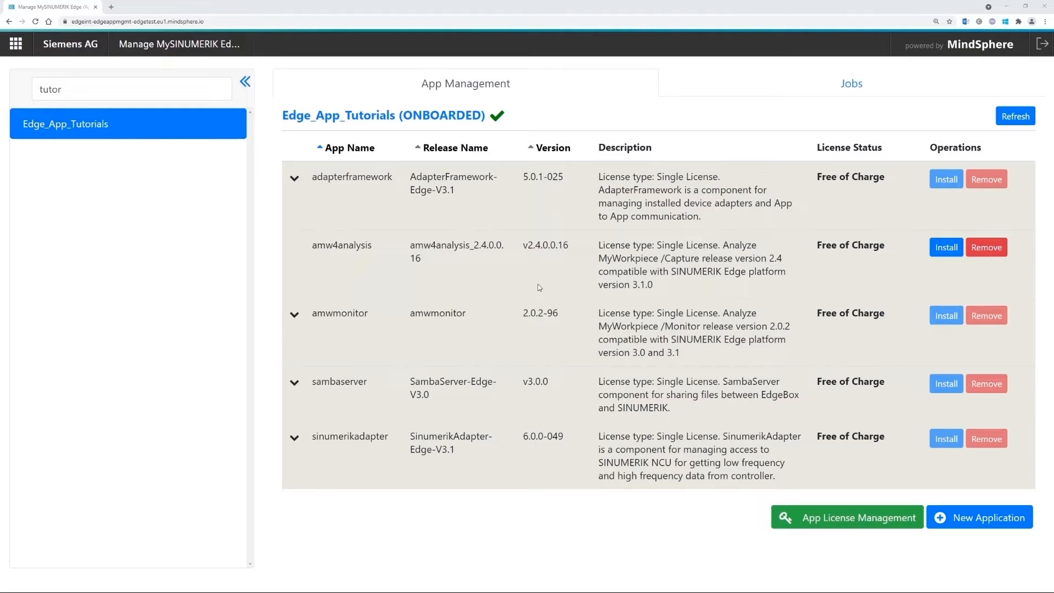
pyautogui.click(954, 248)
pyautogui.click(652, 359)
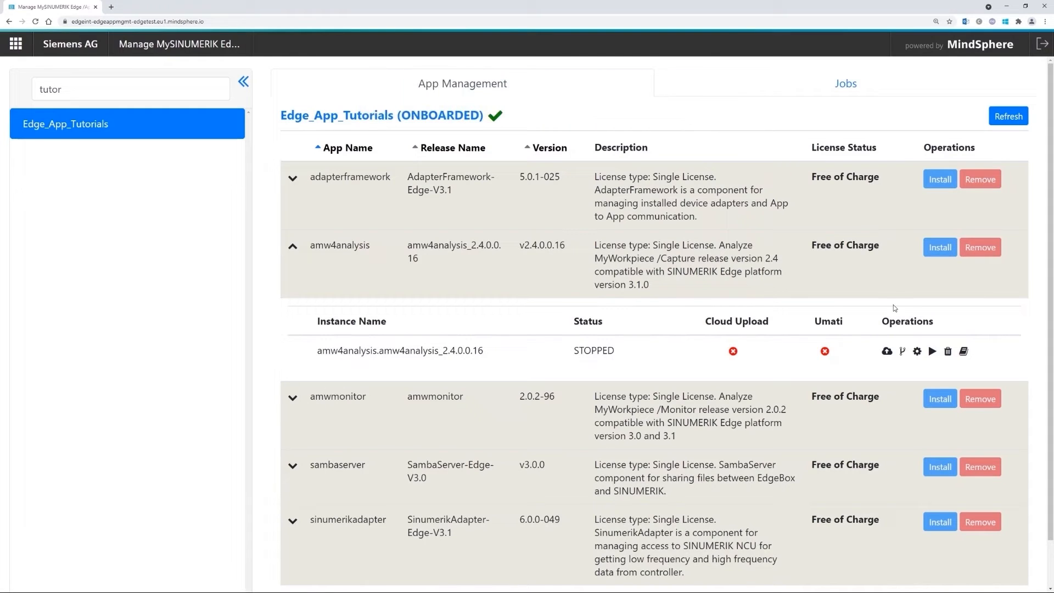
# Open the configuration of the amw4analysis instance and switch the editor from Tree to Code view
pyautogui.click(917, 352)
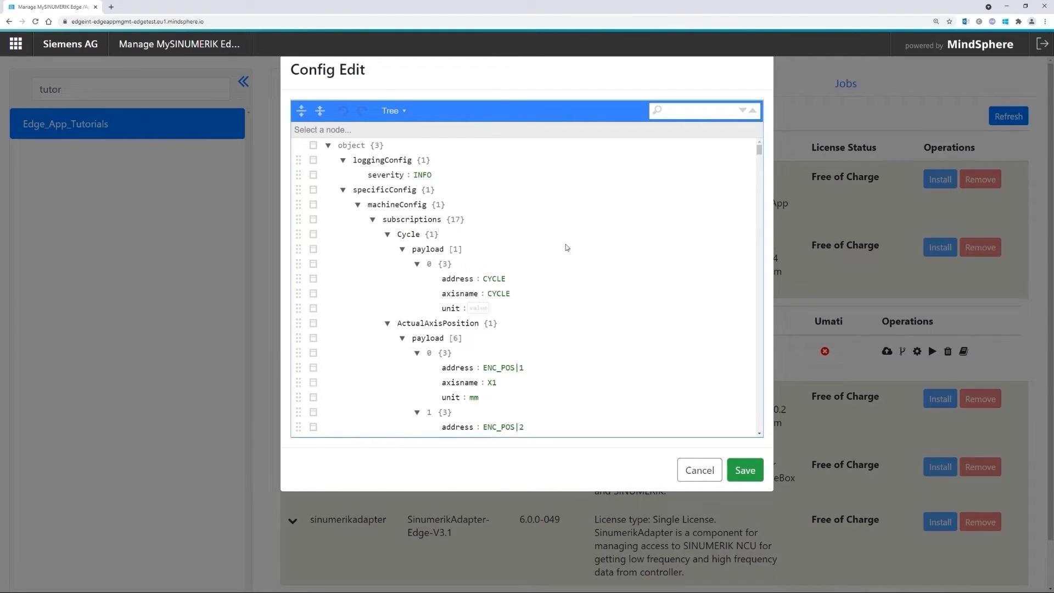
pyautogui.click(392, 110)
pyautogui.click(402, 157)
# Examine the axis addresses, axis names and units in the default subscriptions, from ActualAxisPosition through ControlDiff2
pyautogui.scroll(-5, 569, 313)
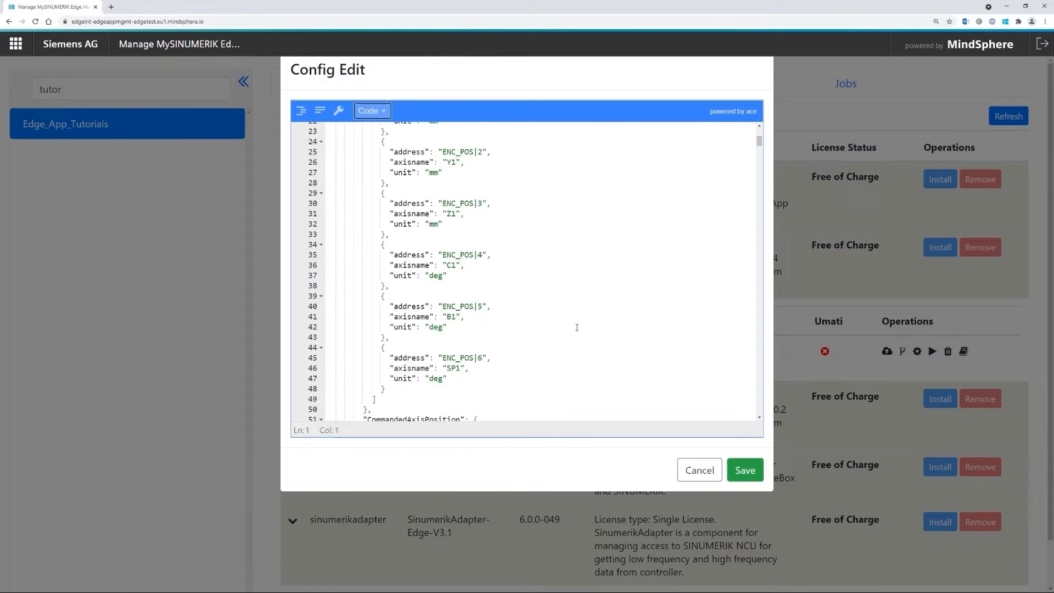
pyautogui.scroll(-3, 541, 348)
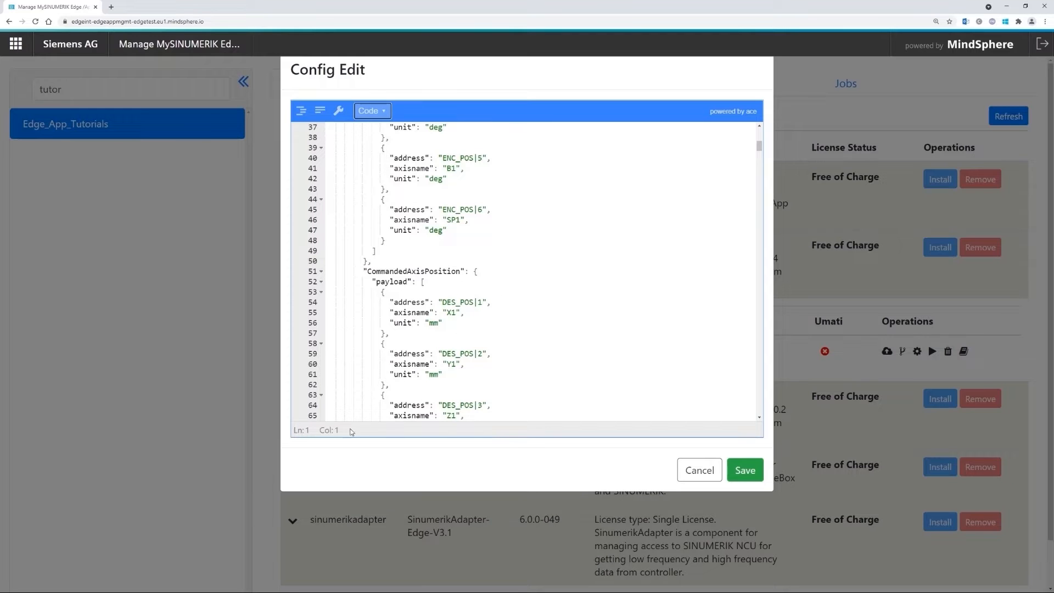
pyautogui.scroll(-9, 577, 275)
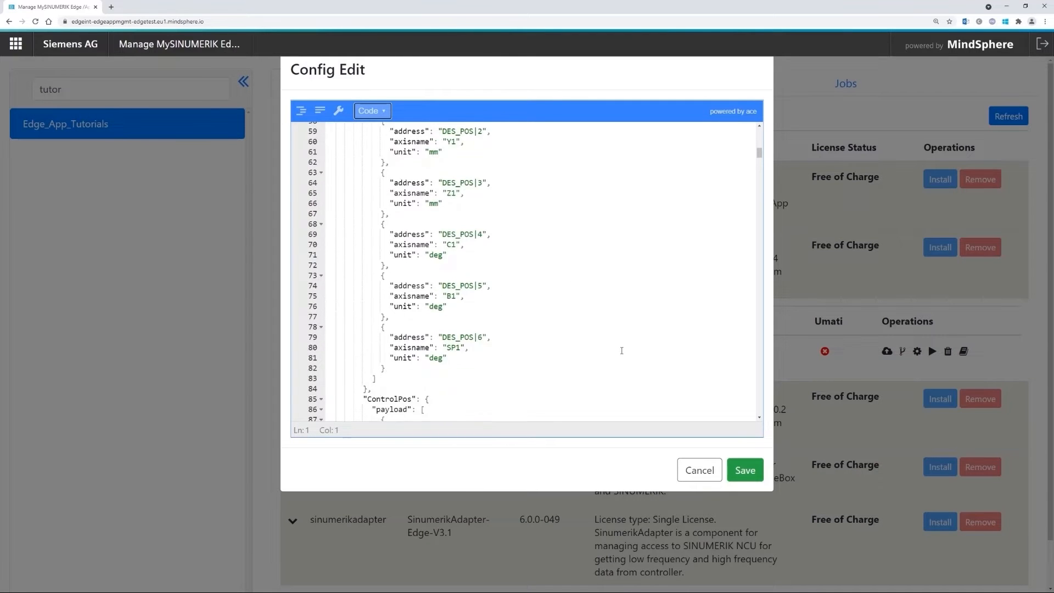
pyautogui.scroll(-9, 513, 350)
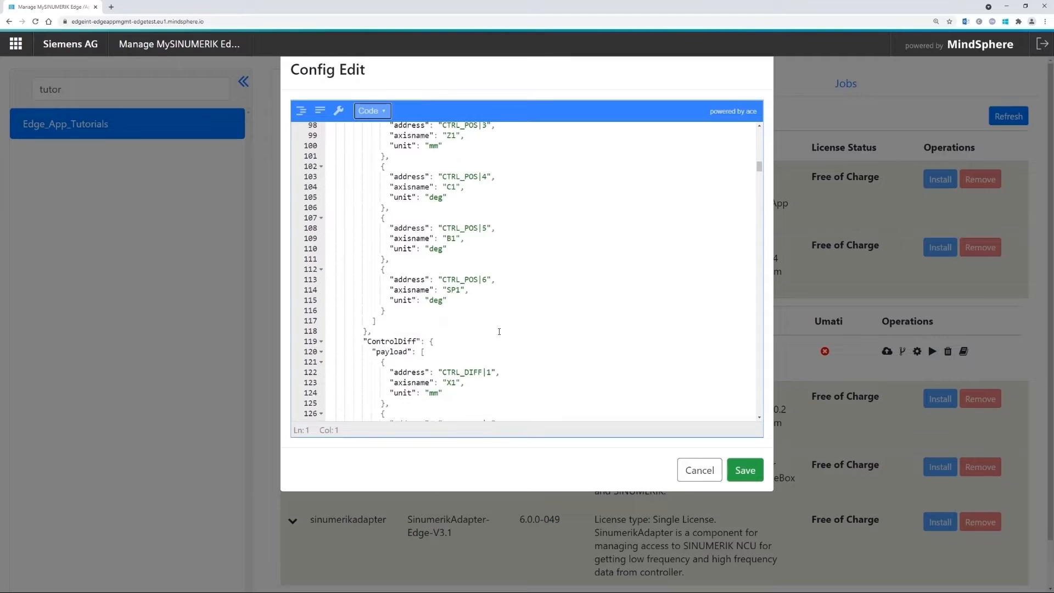
pyautogui.scroll(-3, 510, 306)
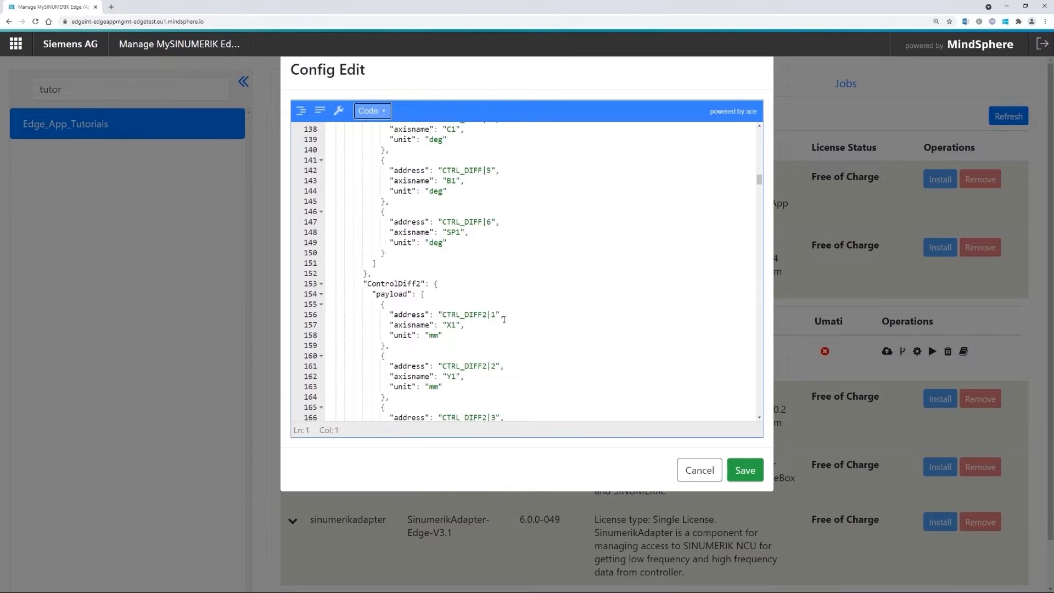
pyautogui.scroll(-3, 503, 325)
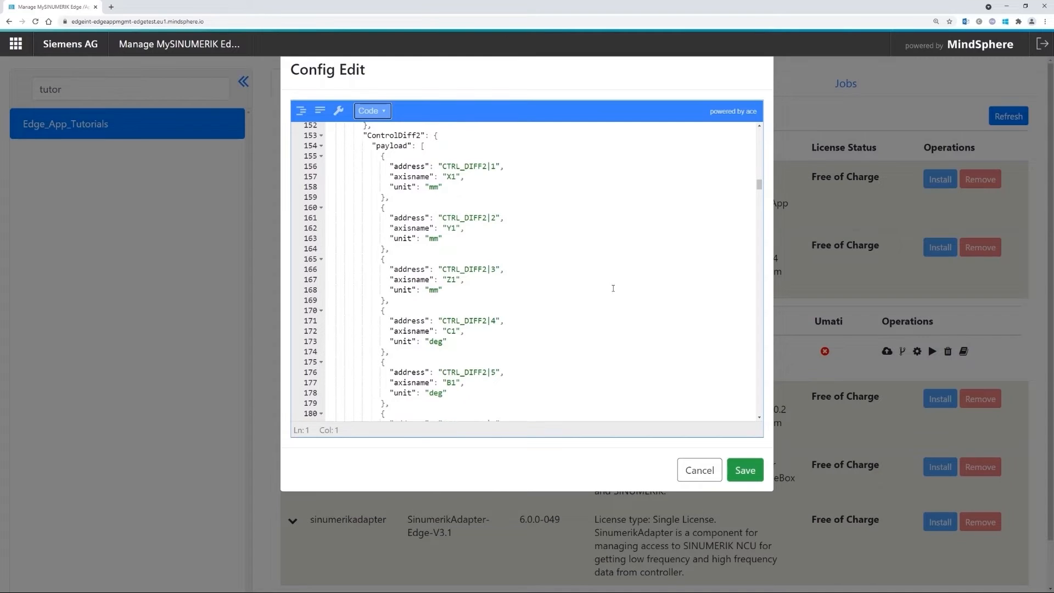
pyautogui.scroll(-1, 613, 289)
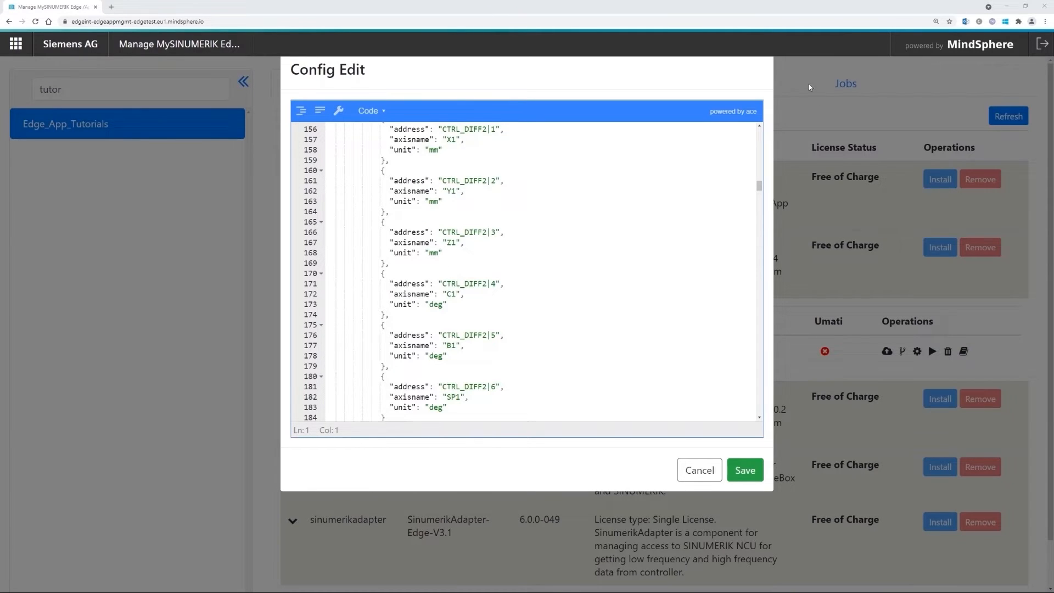
# Replace the entire default configuration with the copied machine-specific JSON configuration
pyautogui.click(1004, 4)
pyautogui.click(543, 263)
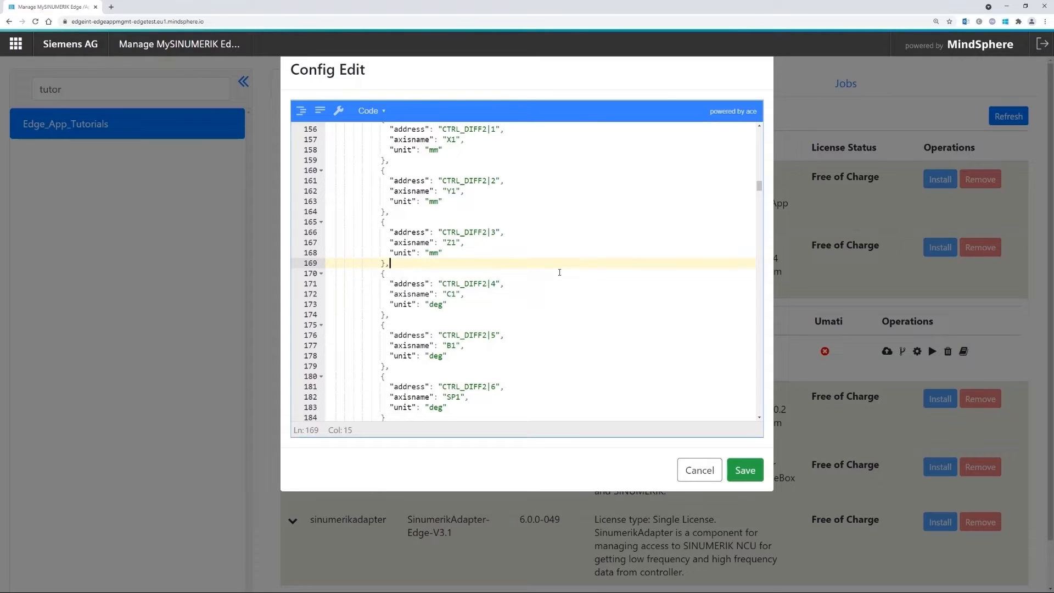
pyautogui.hotkey('ctrl', 'a')
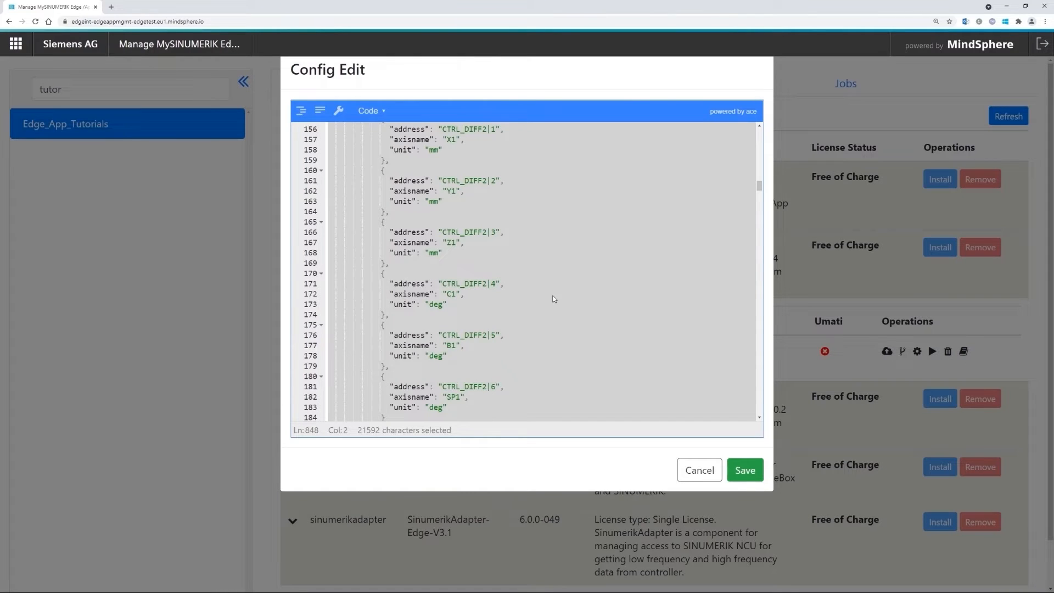
pyautogui.hotkey('ctrl', 'v')
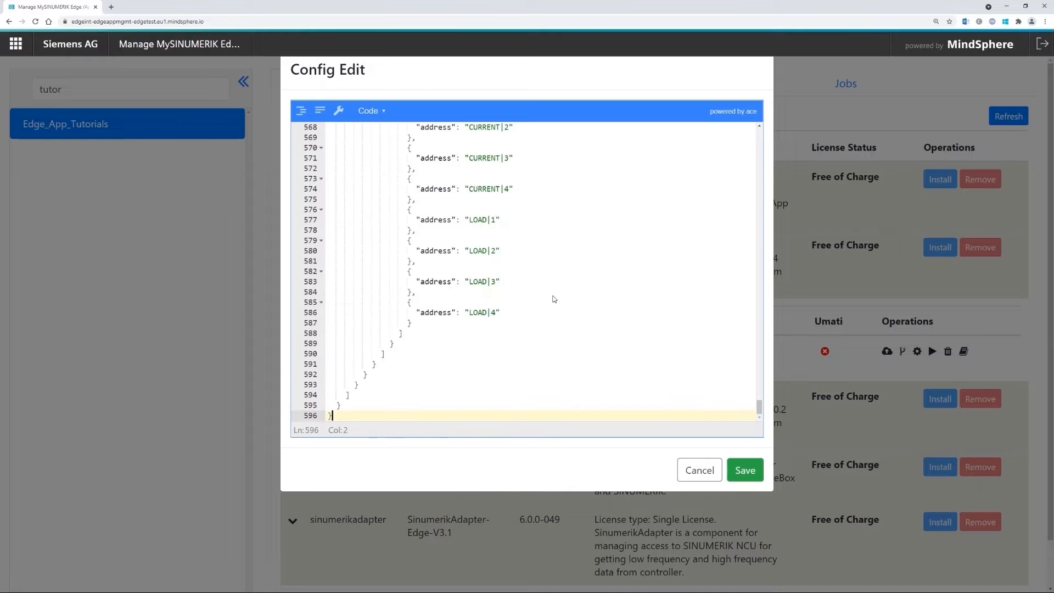
# Review the axis addresses in the ActualAxisPosition and CommandedAxisPosition subscriptions and the sections that follow in the pasted configuration
pyautogui.moveTo(760, 402); pyautogui.dragTo(762, 148)
pyautogui.click(484, 155)
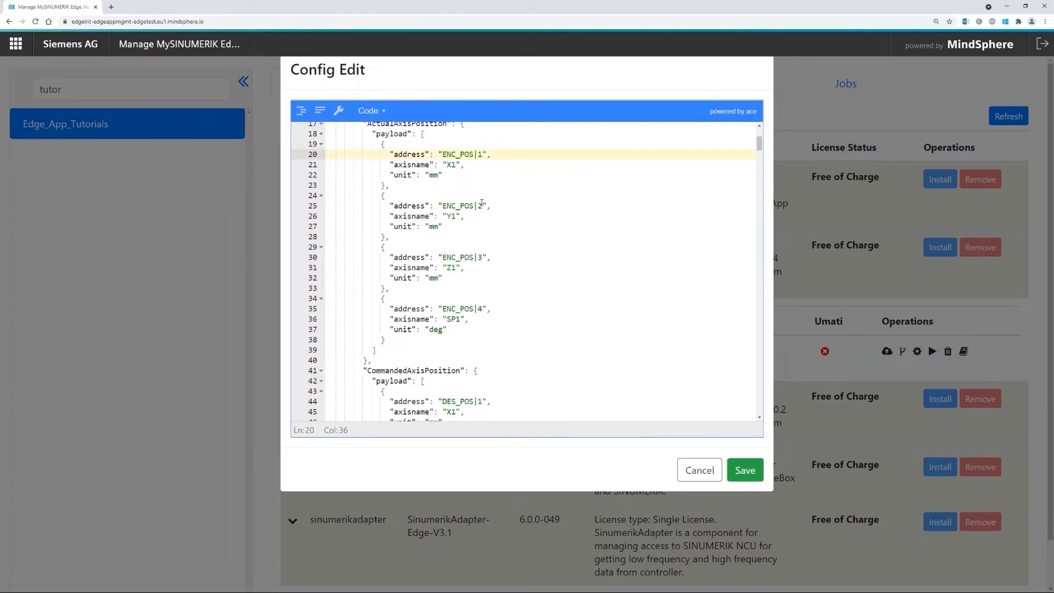
pyautogui.click(478, 309)
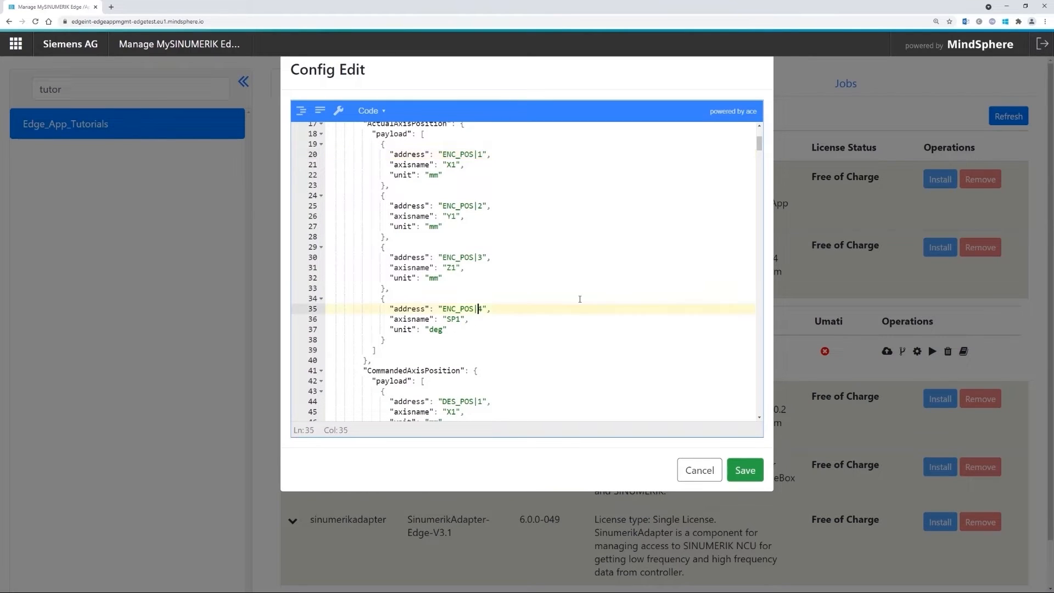
pyautogui.scroll(-4, 440, 341)
pyautogui.click(488, 179)
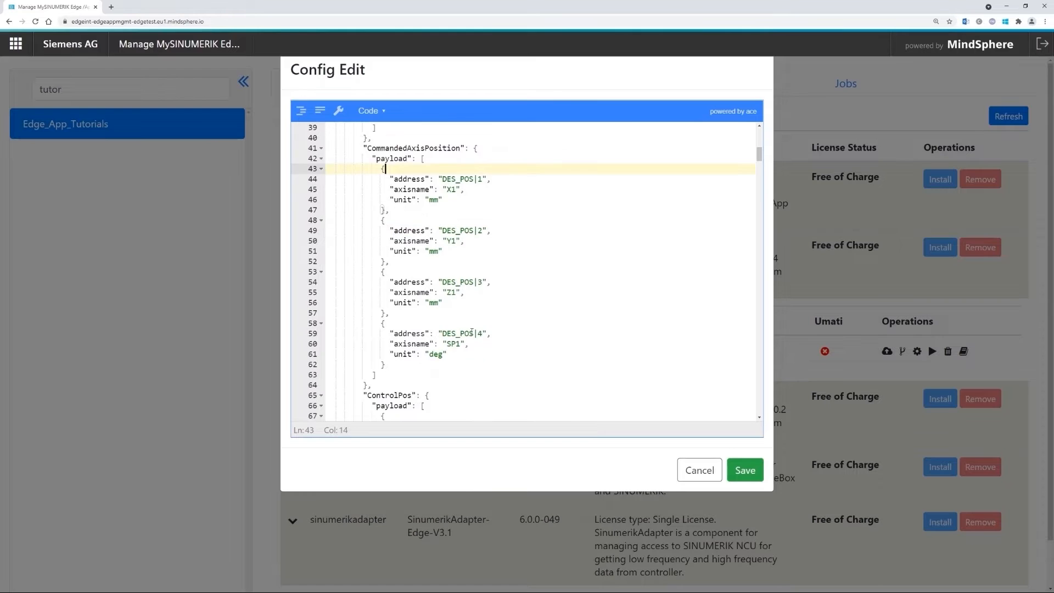
pyautogui.scroll(1, 483, 275)
pyautogui.click(481, 377)
pyautogui.scroll(-5, 482, 365)
pyautogui.scroll(-20, 481, 364)
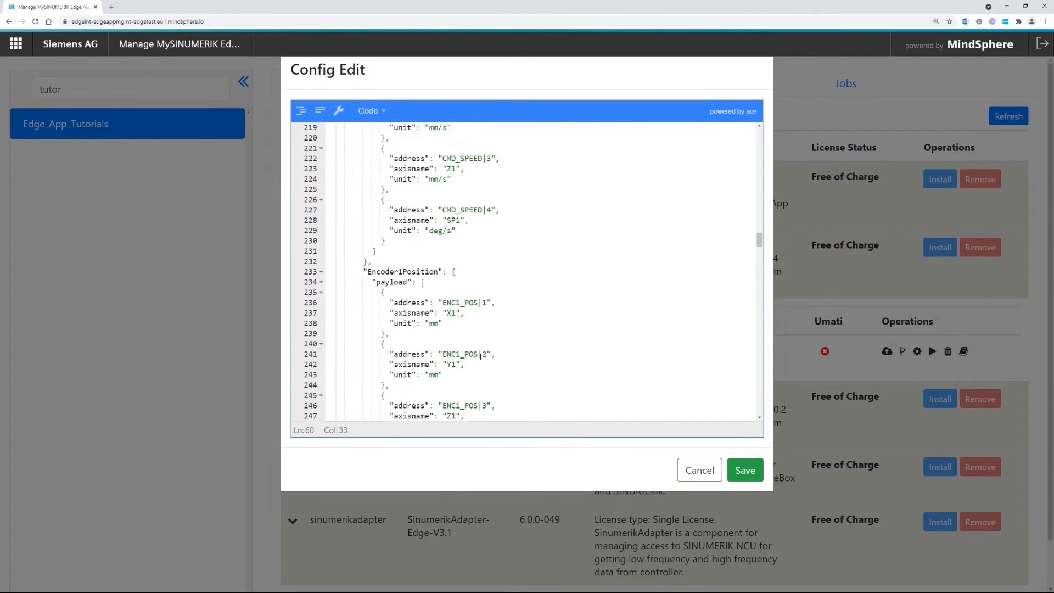
# Review the datapoint addresses of the sinumerik_hf_data subscription, including the ENC_POS and DES_POS entries, through to the end of the configuration
pyautogui.scroll(-2, 482, 349)
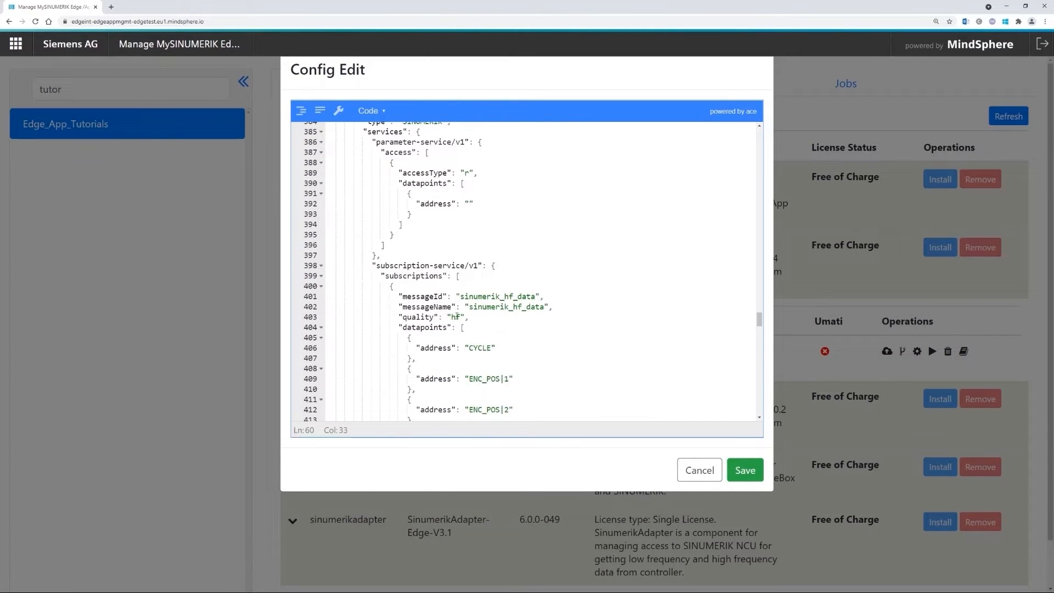
pyautogui.scroll(-2, 470, 315)
pyautogui.moveTo(511, 305); pyautogui.dragTo(469, 286)
pyautogui.scroll(-3, 553, 313)
pyautogui.scroll(-2, 498, 314)
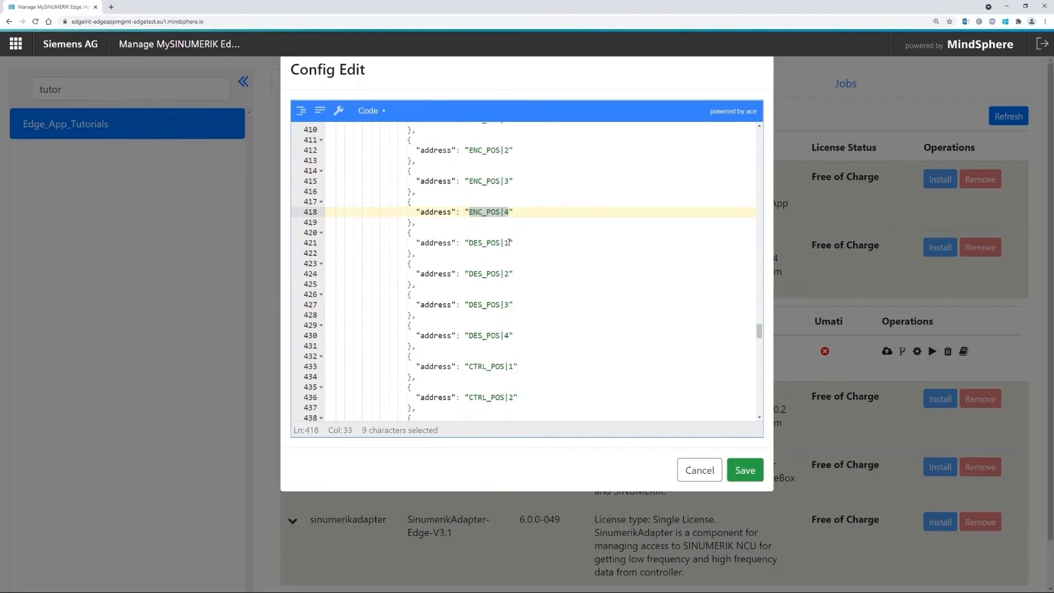
pyautogui.moveTo(511, 243); pyautogui.dragTo(469, 243)
pyautogui.click(509, 335)
pyautogui.scroll(-20, 543, 345)
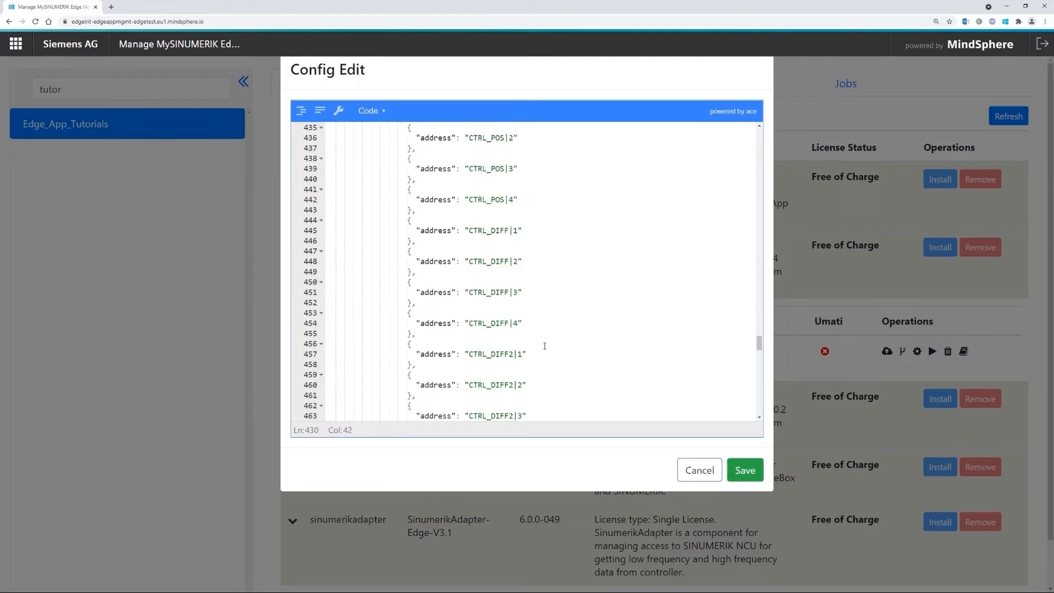
pyautogui.scroll(-3, 545, 344)
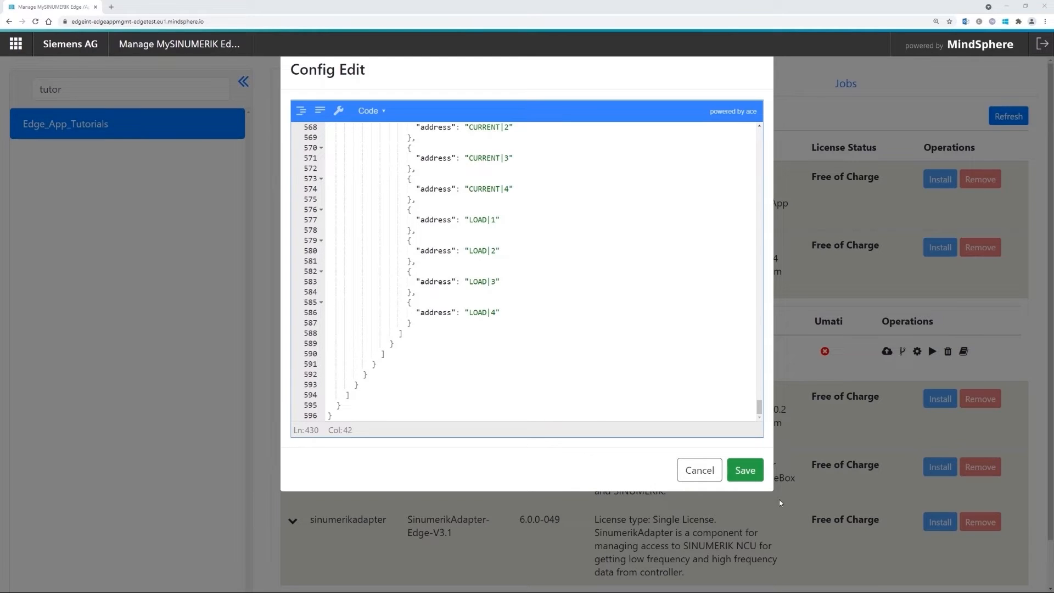
# Save the edited configuration and start the amw4analysis application instance, confirming the start
pyautogui.click(751, 474)
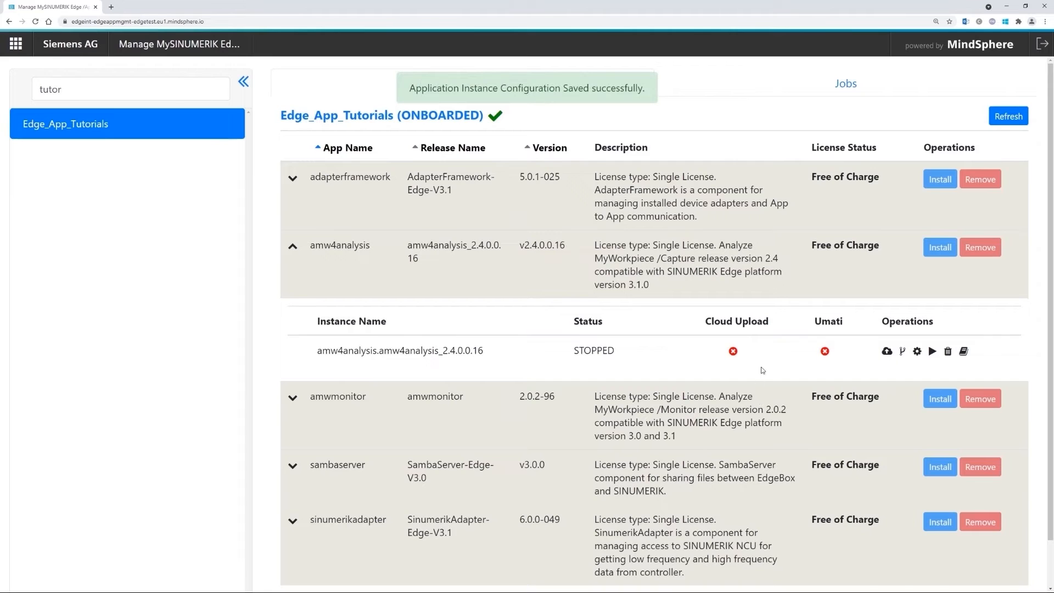
pyautogui.click(933, 351)
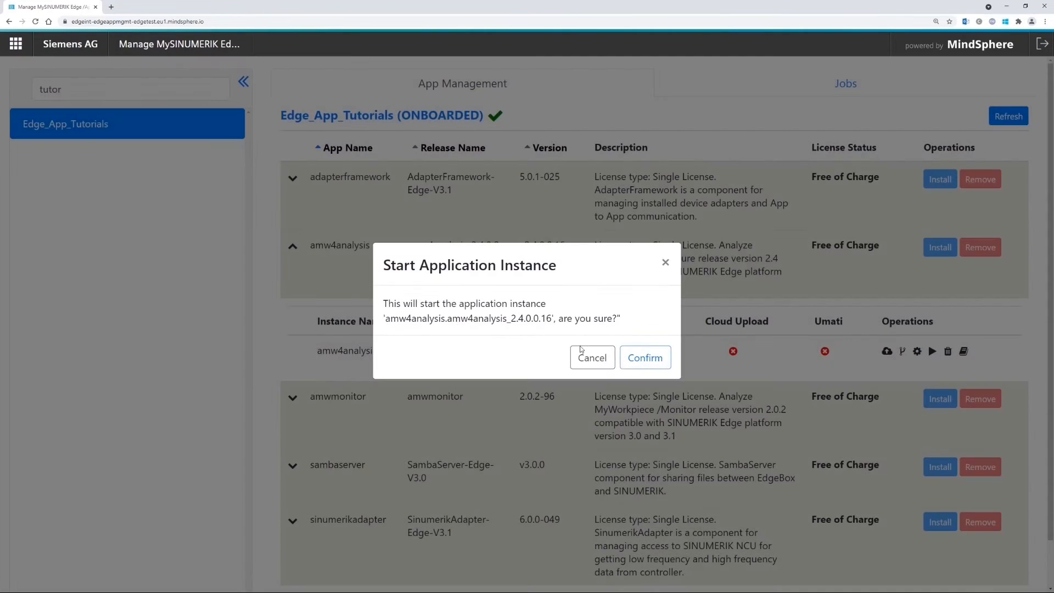
pyautogui.click(646, 358)
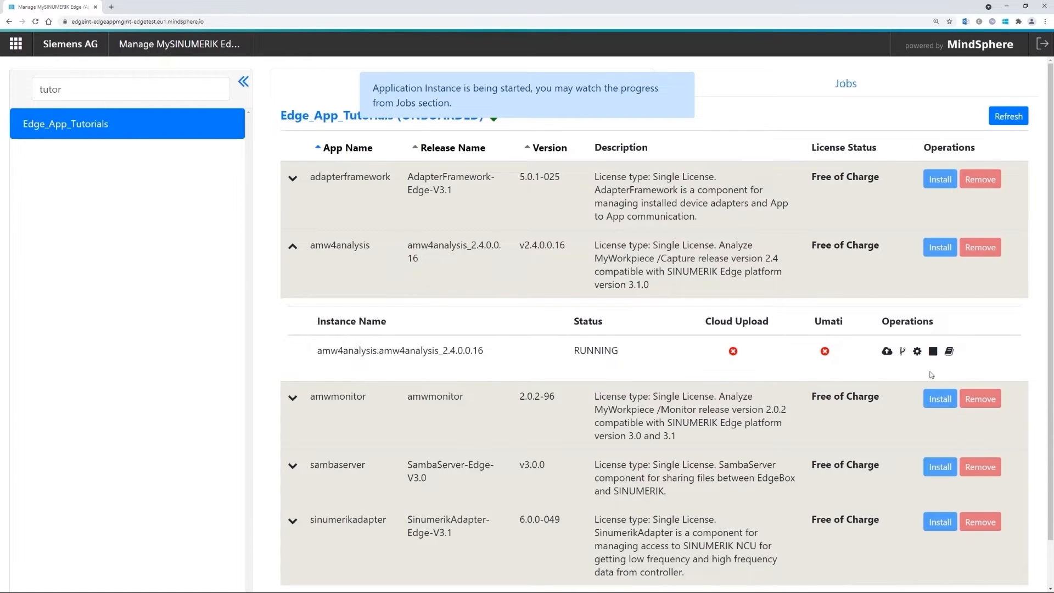
# Look through the terms and additional documents available for the amw4analysis instance, then collapse the application's details
pyautogui.click(949, 351)
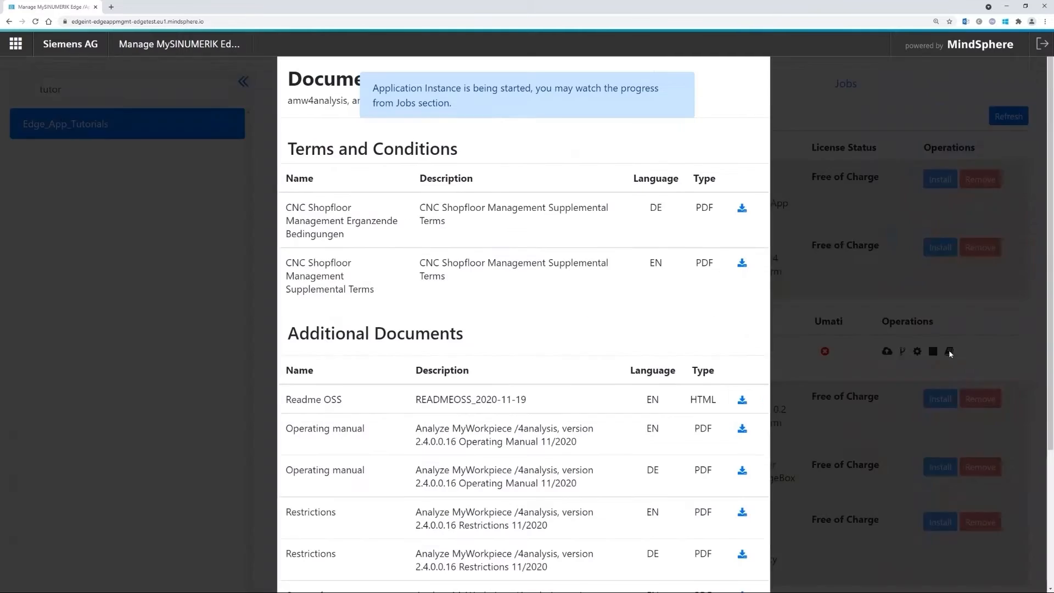
pyautogui.scroll(-2, 493, 189)
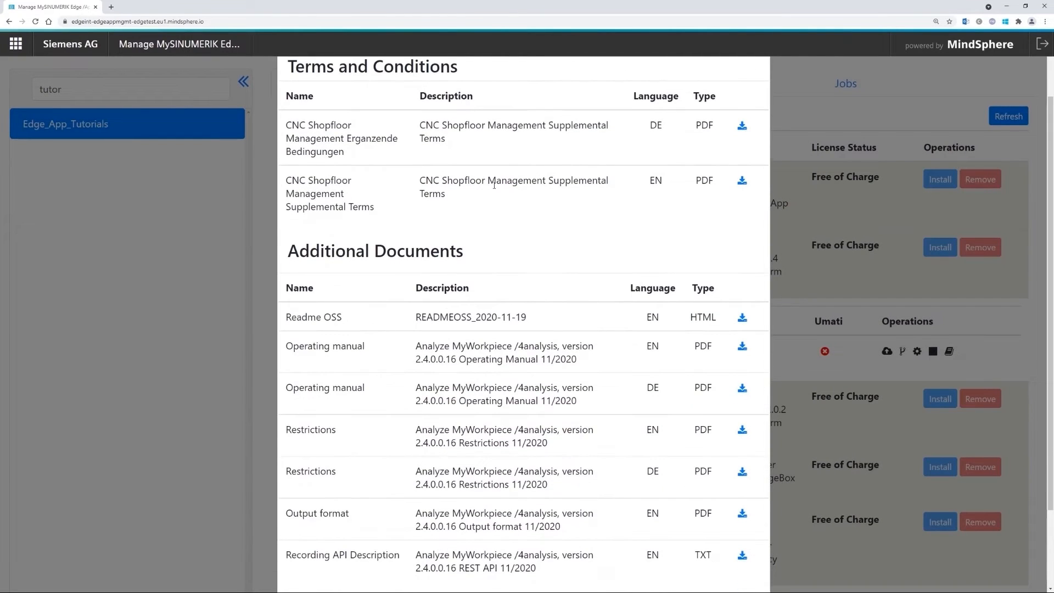
pyautogui.scroll(-2, 421, 243)
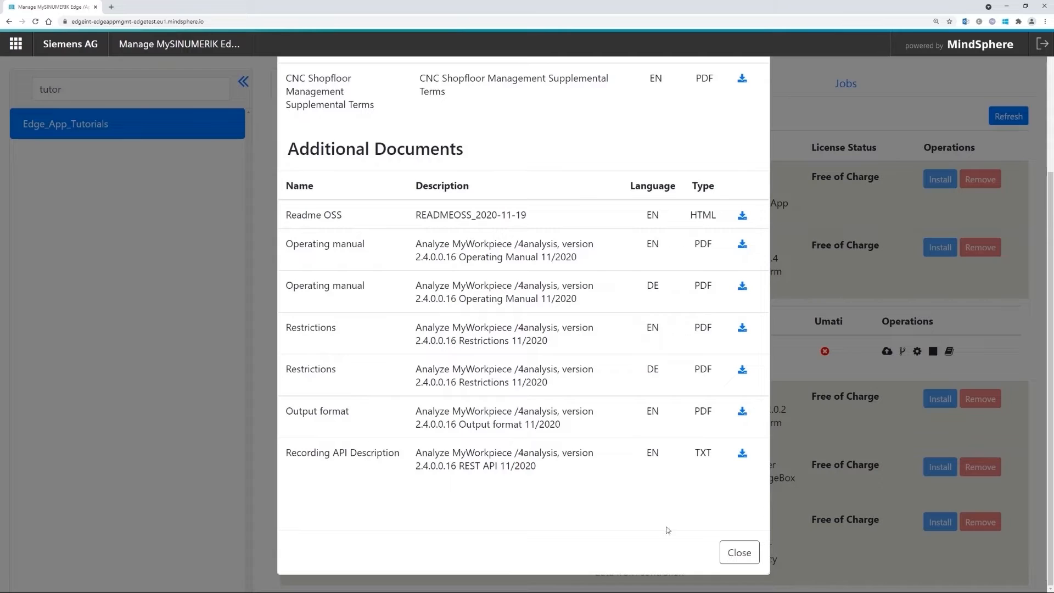
pyautogui.click(737, 552)
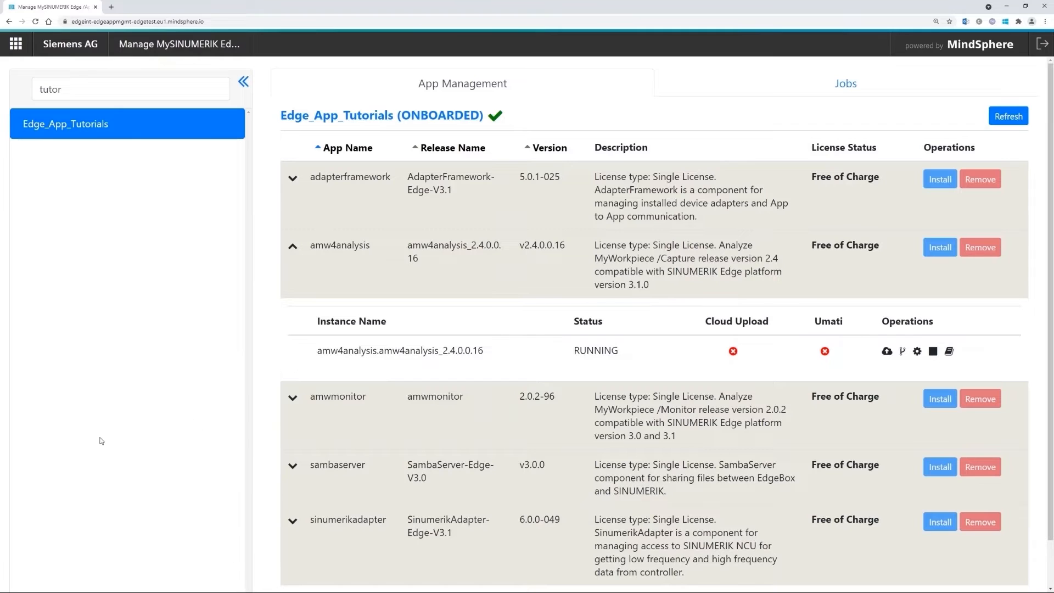
pyautogui.click(424, 259)
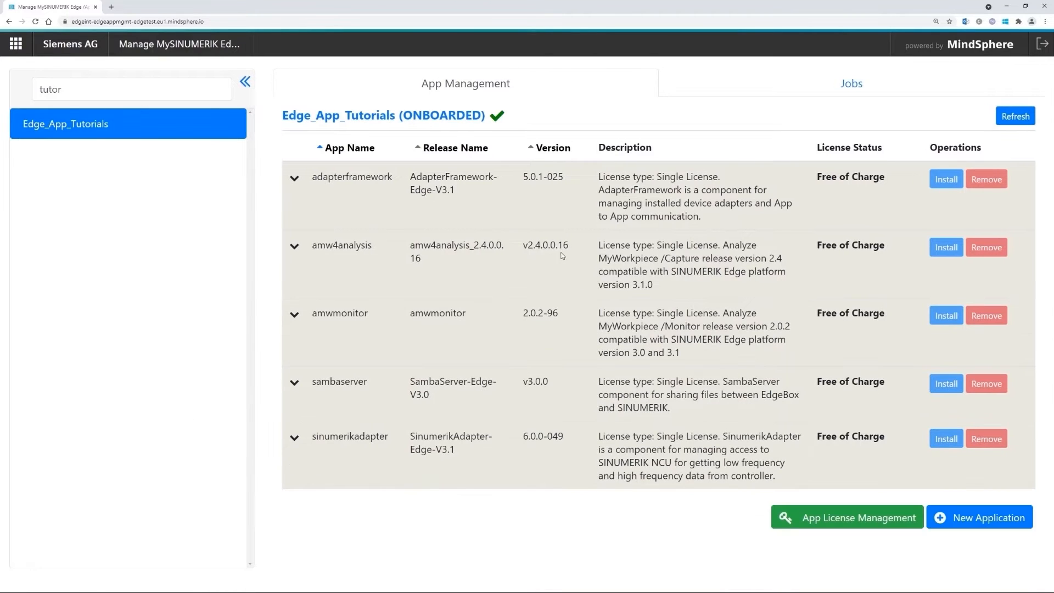
# Go to the edge device's diag page at 192.168.188.34:5443/diag and open the amw4analysis user interface from its Edge Apps
pyautogui.click(282, 22)
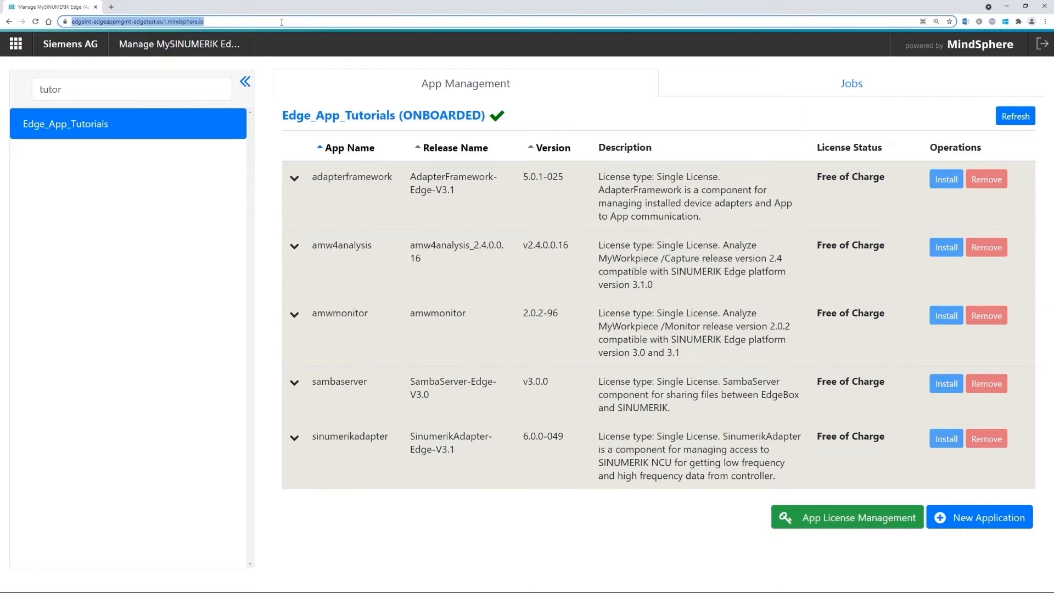
pyautogui.write('diag')
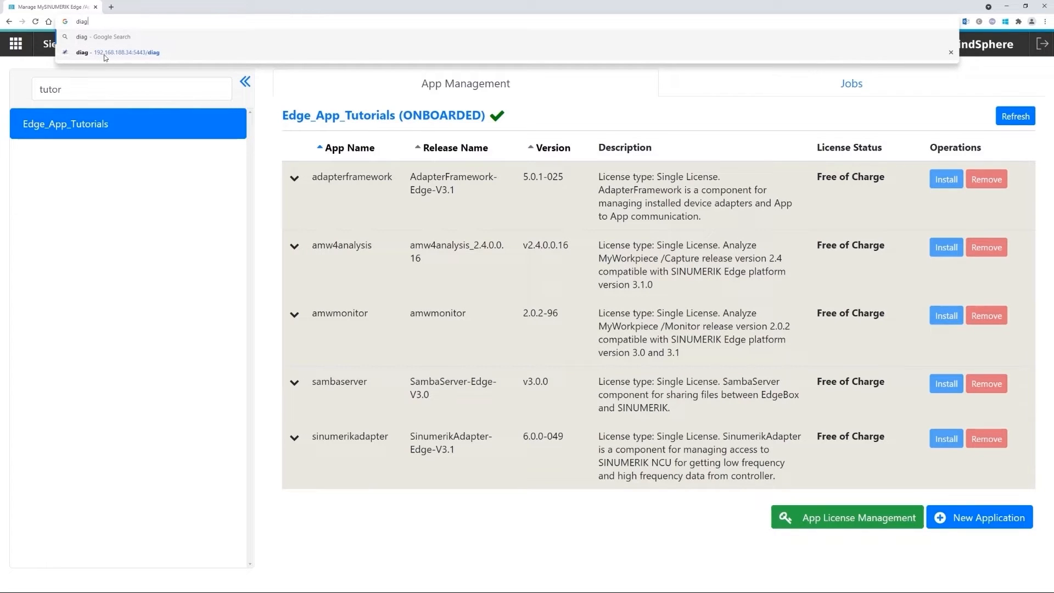
pyautogui.click(152, 56)
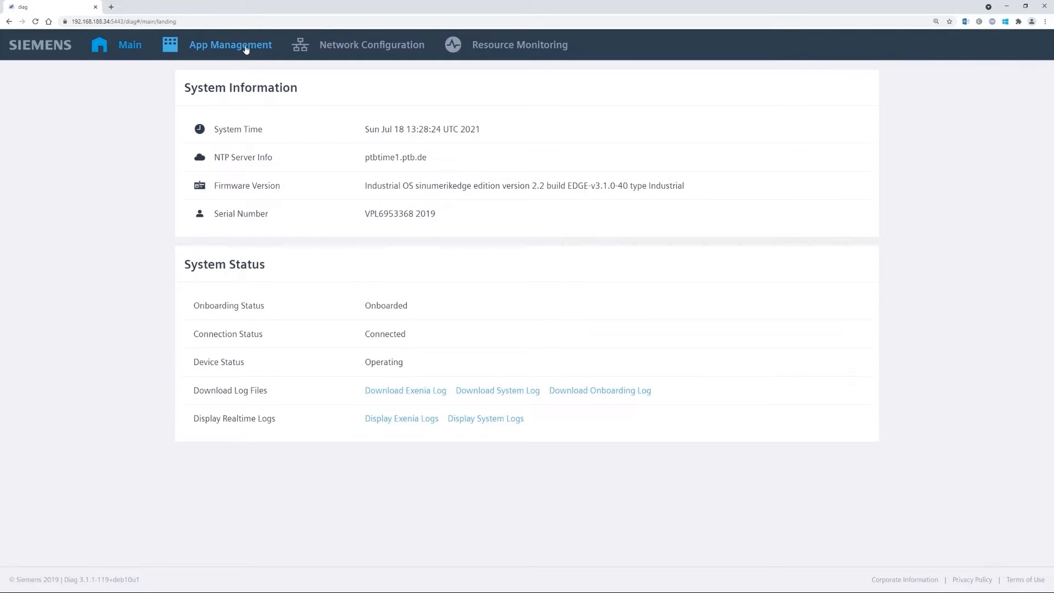
pyautogui.click(246, 49)
pyautogui.click(491, 82)
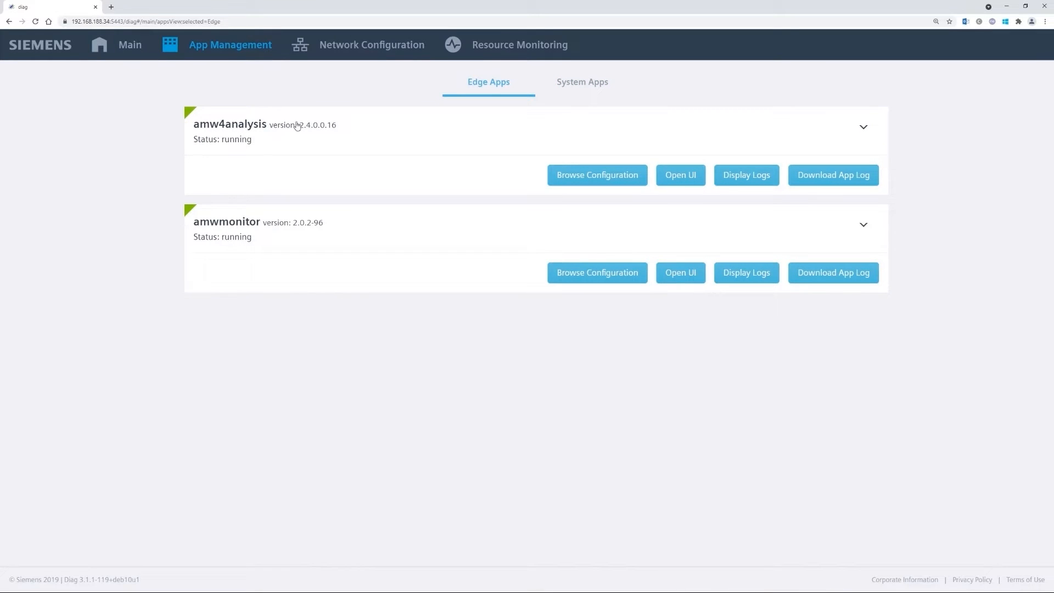
pyautogui.click(684, 175)
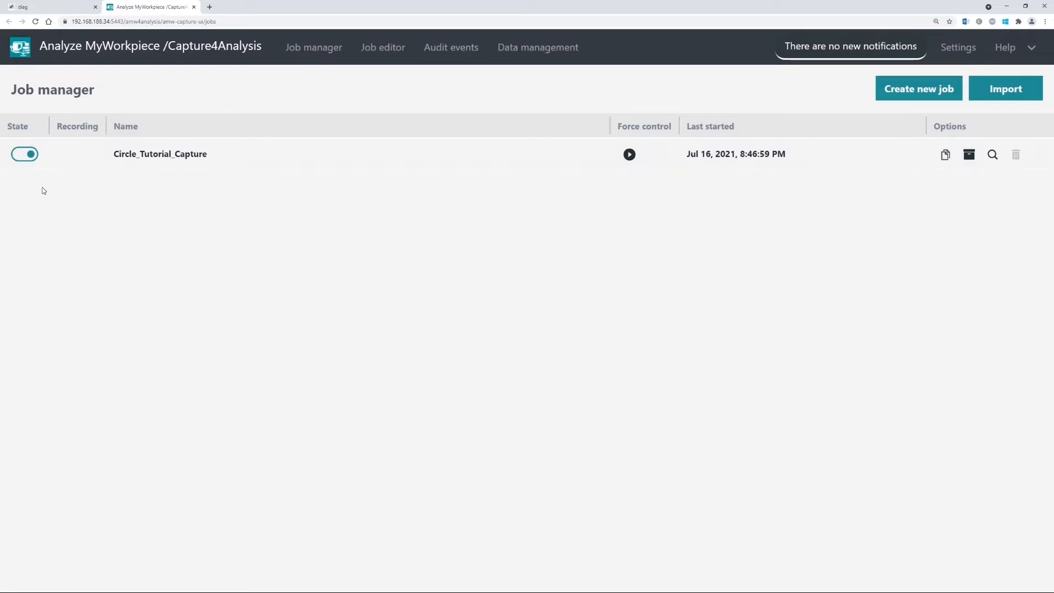
# Deactivate the Circle_Tutorial_Capture recording job and open it for editing to check its HF SIGNALS variables
pyautogui.click(25, 154)
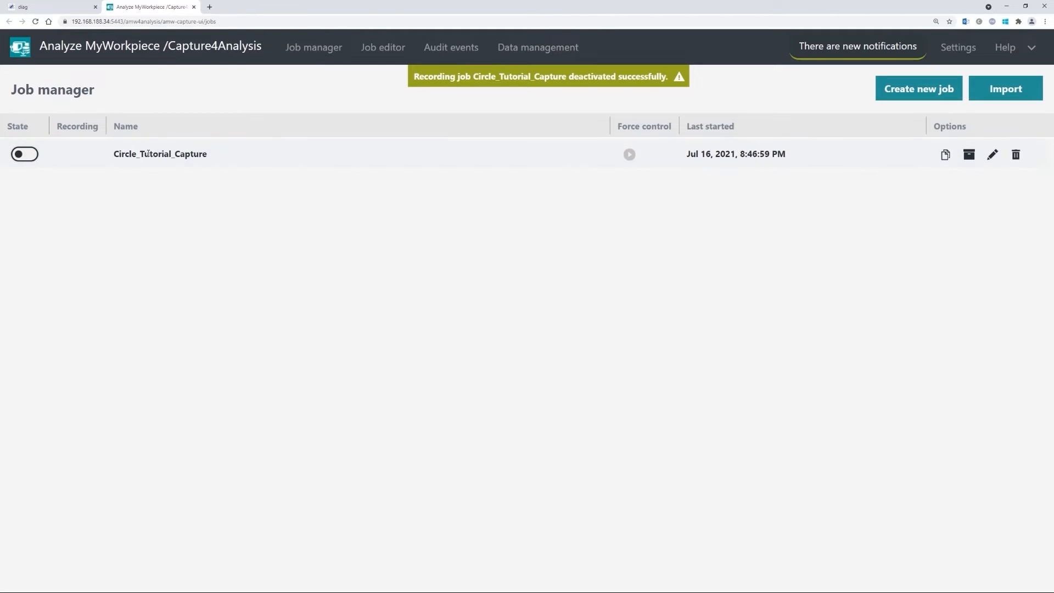
pyautogui.click(992, 156)
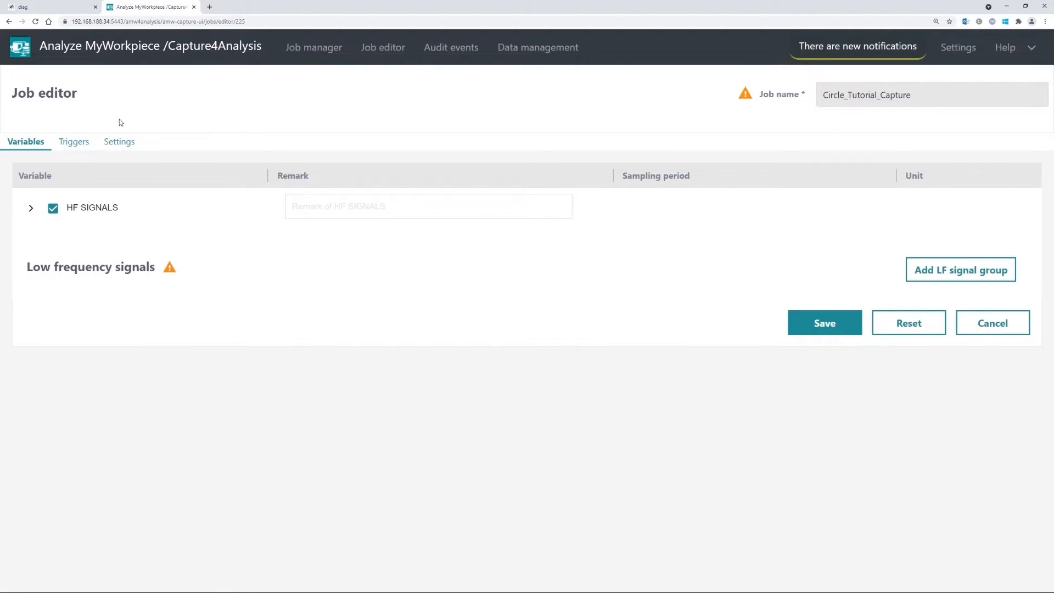
pyautogui.click(30, 208)
pyautogui.click(31, 209)
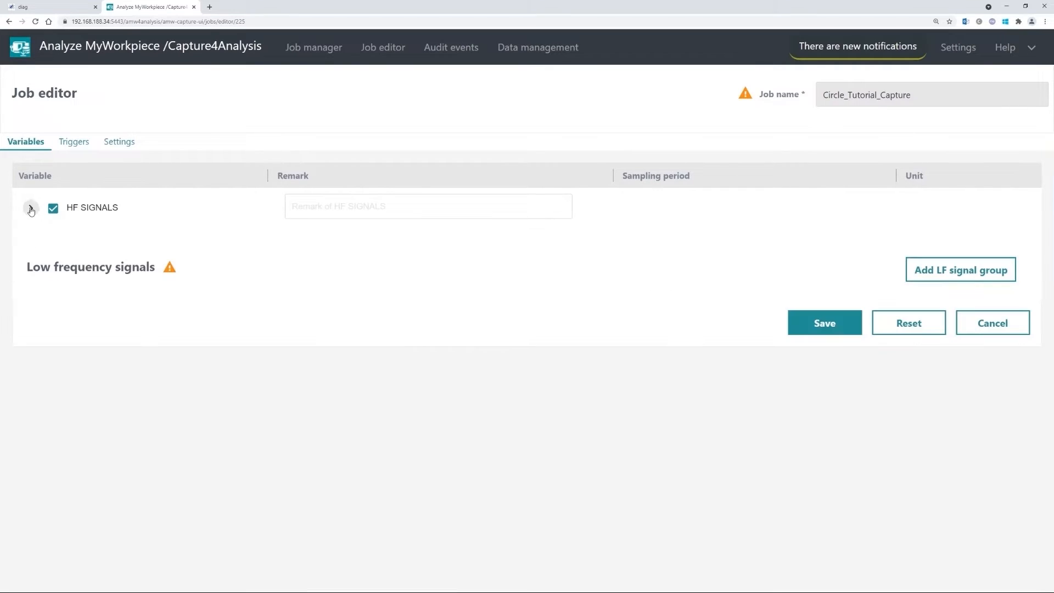
# Examine the job's start and stop recording event triggers, including their channel and NC code conditions, and return to the job overview
pyautogui.click(75, 143)
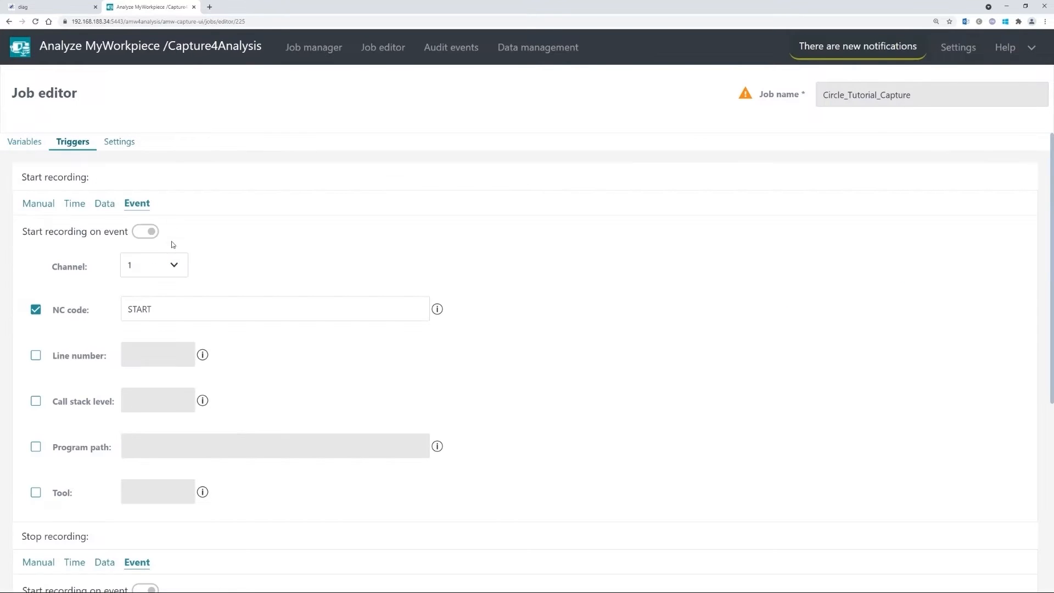
pyautogui.scroll(-2, 171, 241)
pyautogui.scroll(-5, 176, 209)
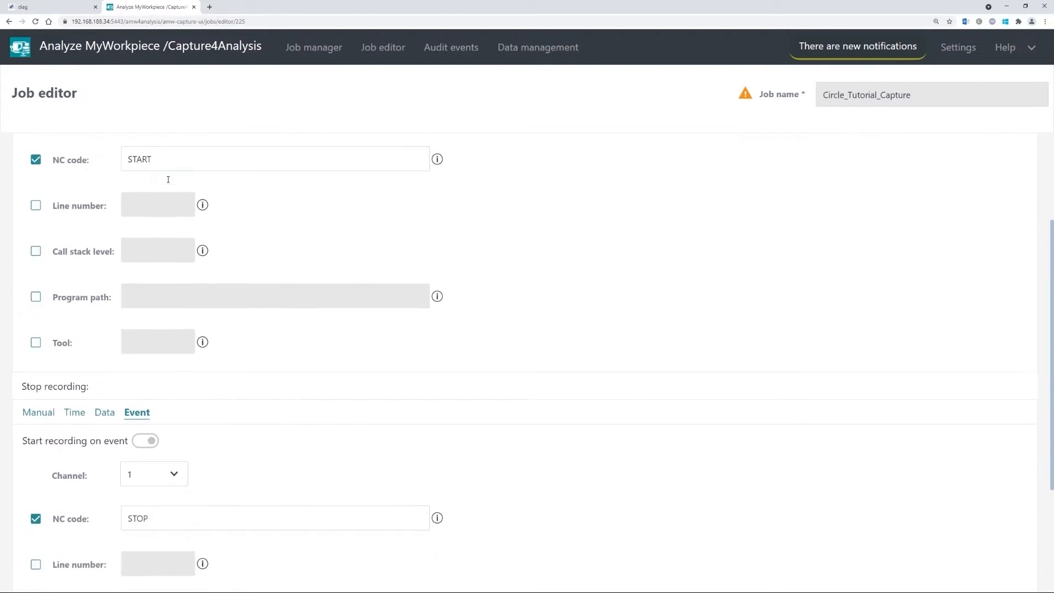
pyautogui.scroll(6, 219, 381)
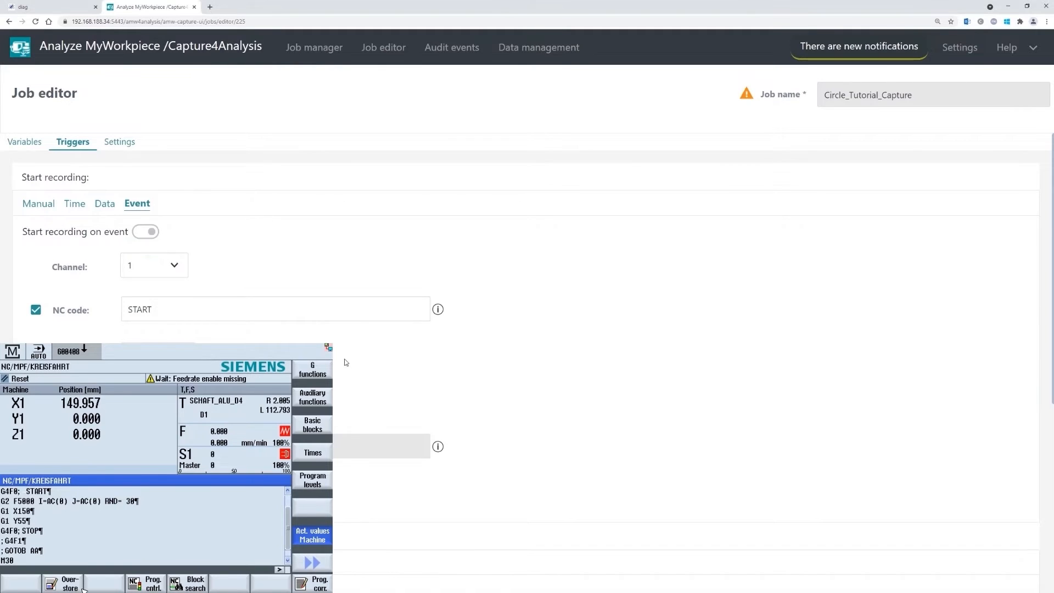
pyautogui.scroll(-2, 237, 317)
pyautogui.scroll(-1, 201, 212)
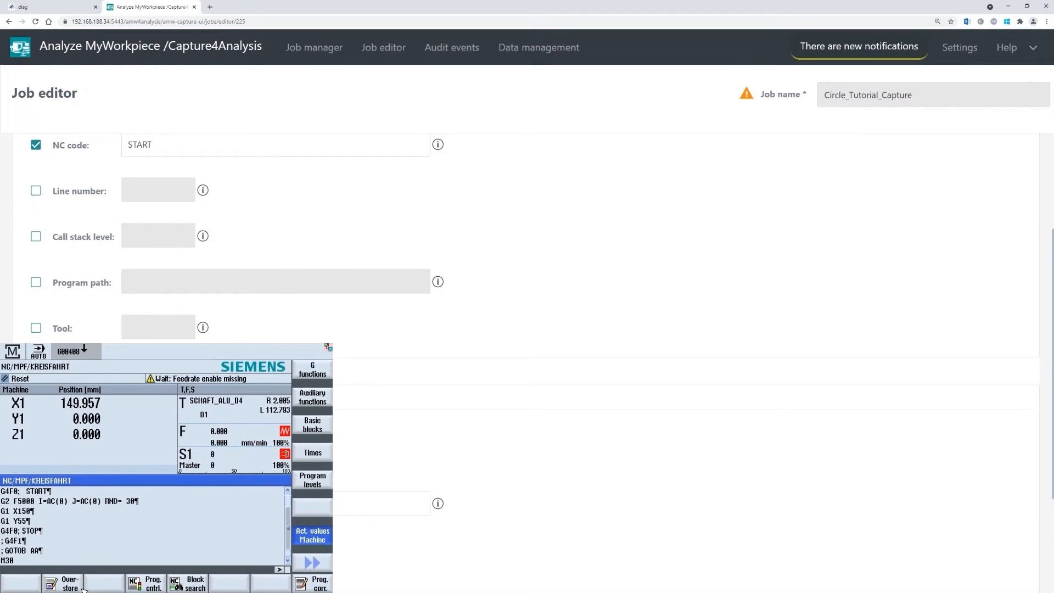
pyautogui.scroll(2, 164, 218)
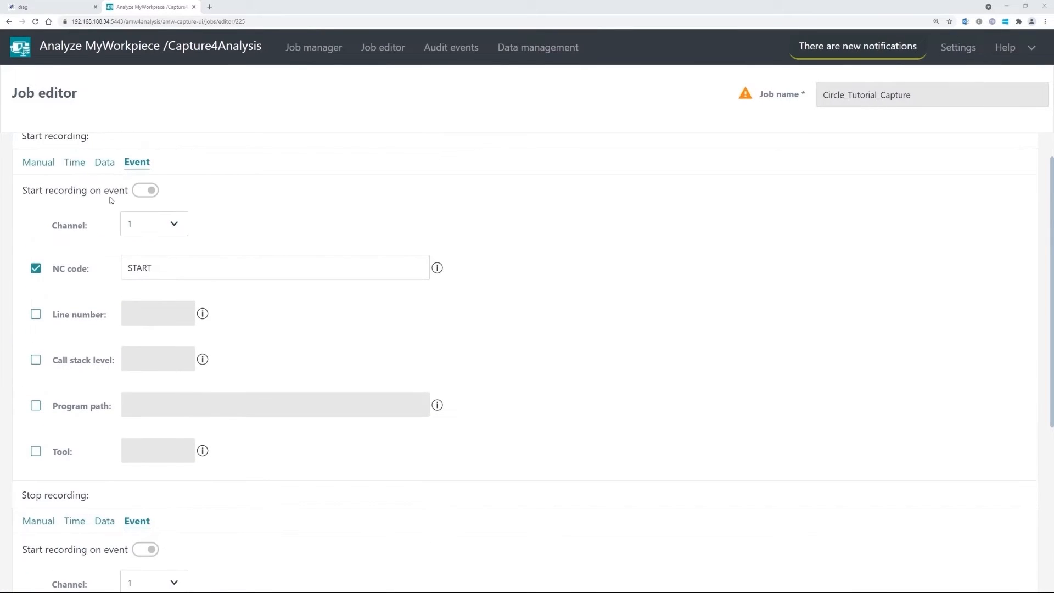
pyautogui.scroll(-5, 183, 255)
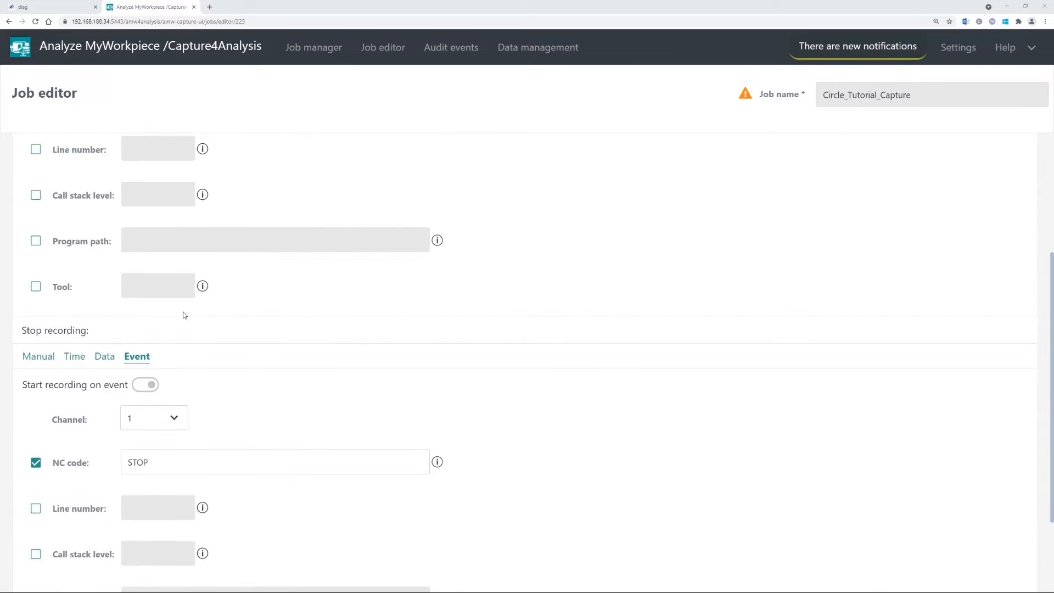
pyautogui.scroll(6, 235, 308)
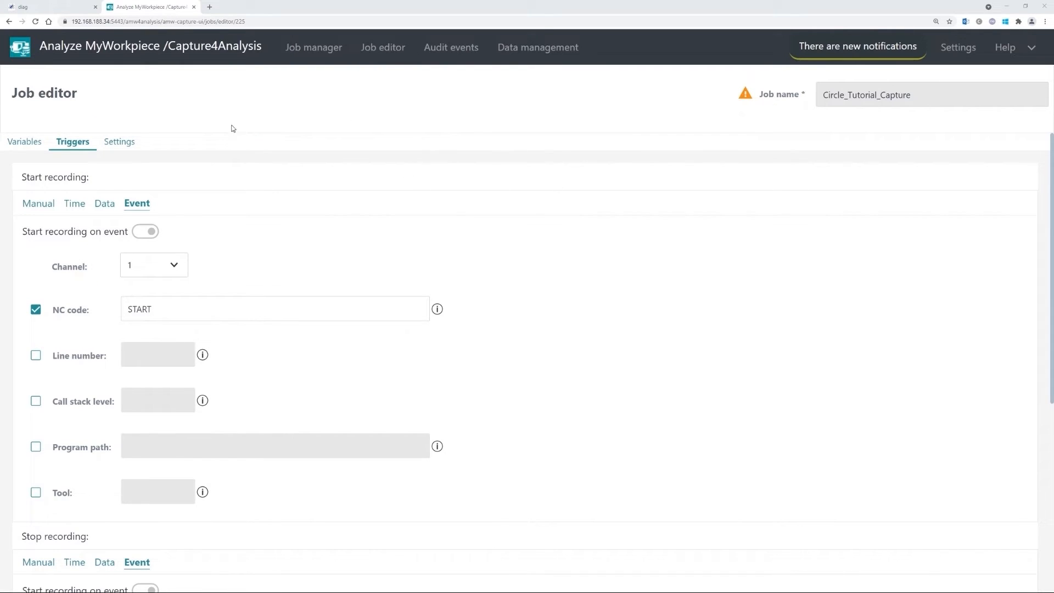
pyautogui.click(321, 50)
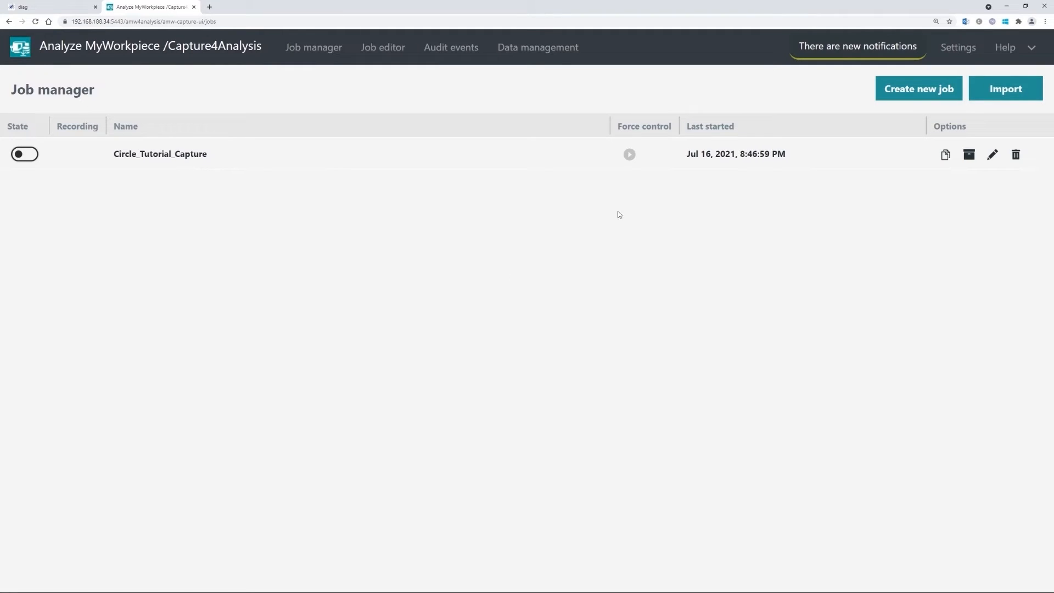
# Enable the data streaming feature globally in the Capture4Analysis settings
pyautogui.click(949, 47)
pyautogui.scroll(-5, 382, 452)
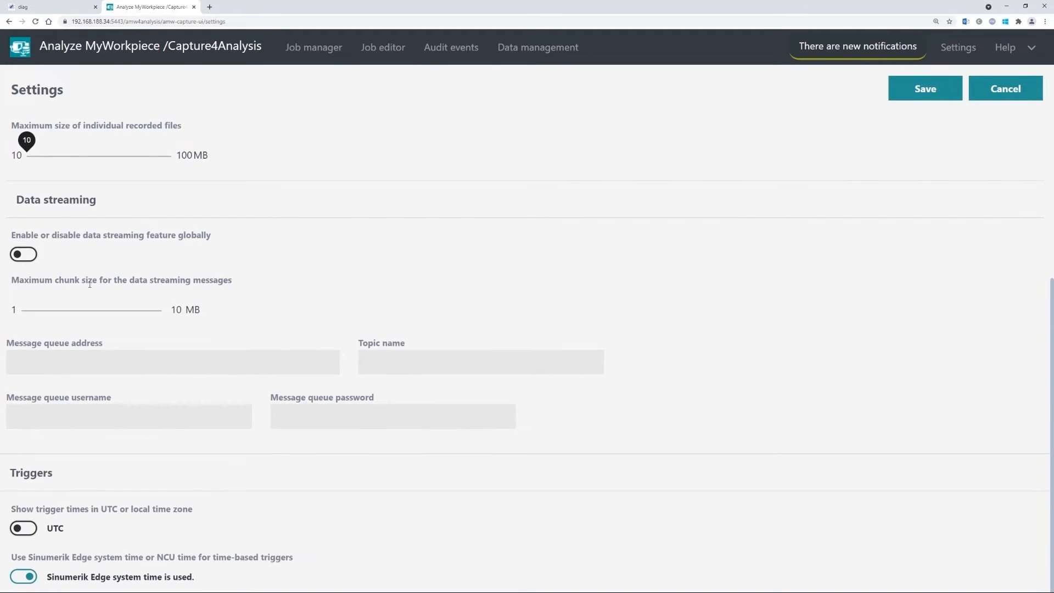
pyautogui.click(34, 258)
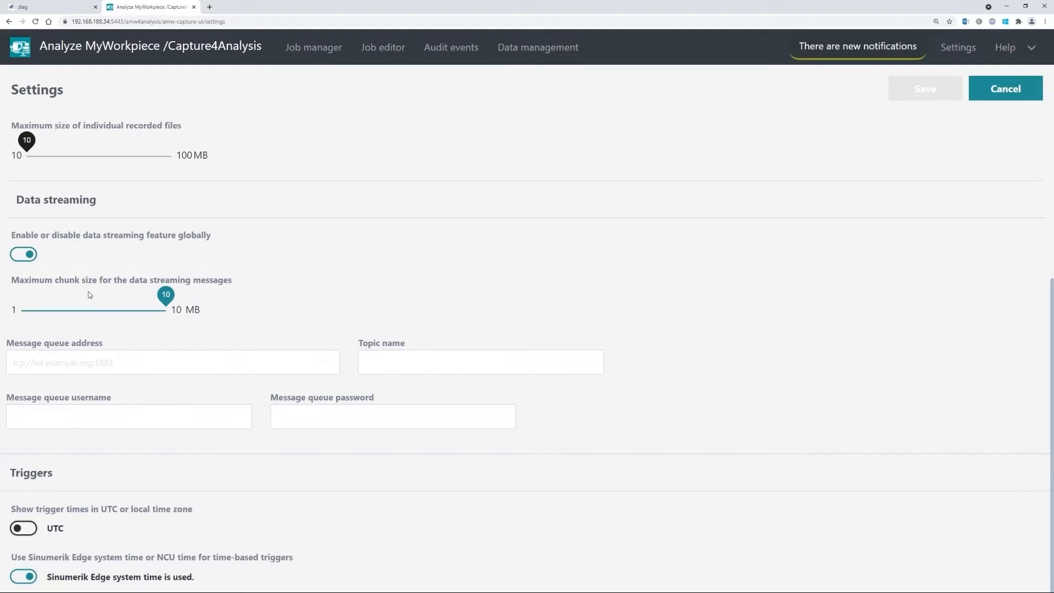
# Set the message queue address for data streaming to tcp://192.168.188.2:1883
pyautogui.click(68, 364)
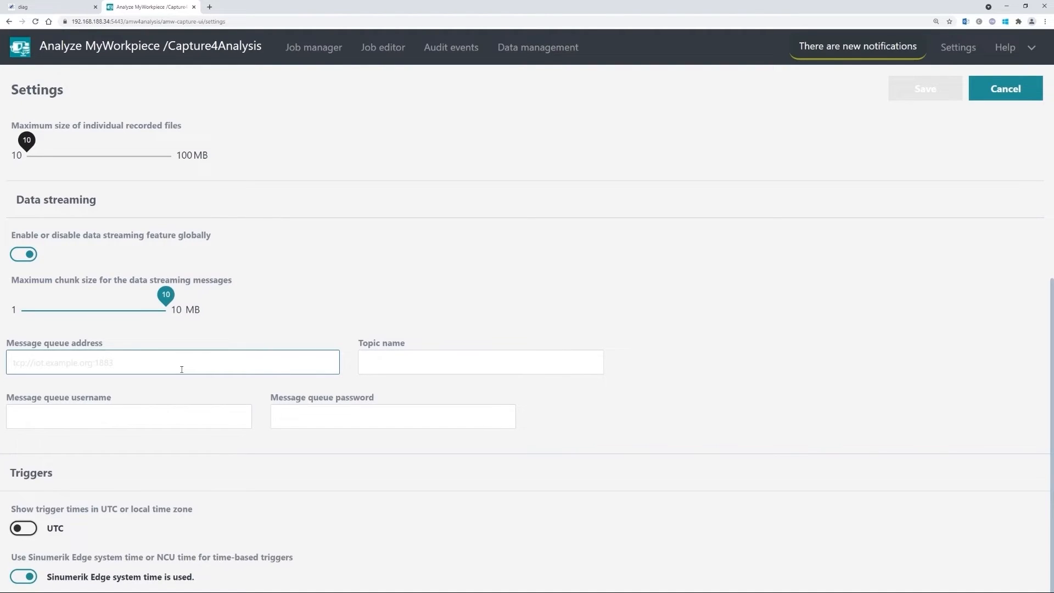
pyautogui.write('tcp:')
pyautogui.write('//')
pyautogui.write('192.168.188.2')
pyautogui.write(':')
pyautogui.click(164, 477)
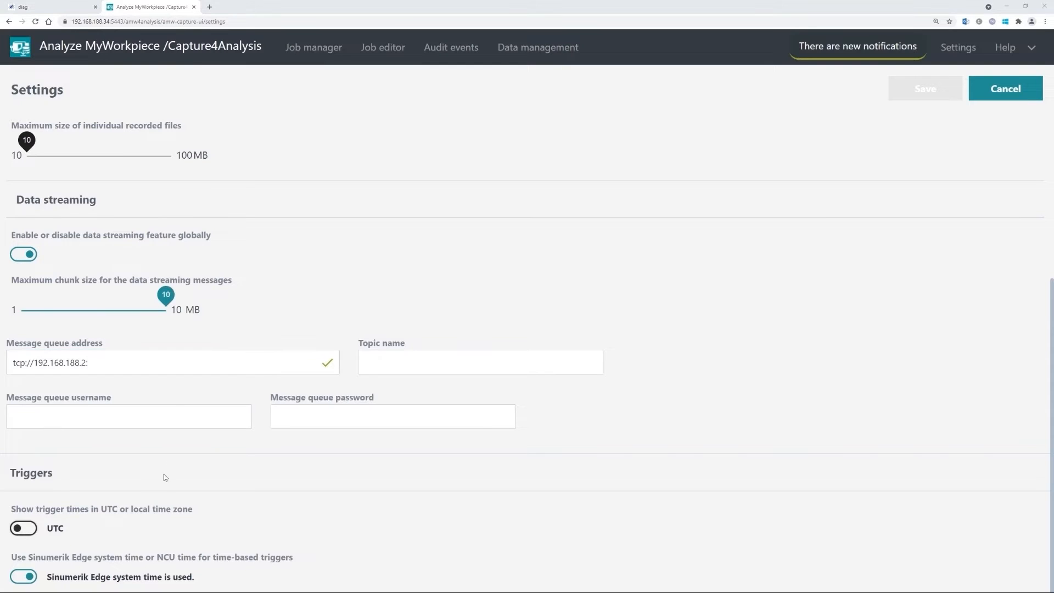
pyautogui.click(136, 368)
pyautogui.write('1883')
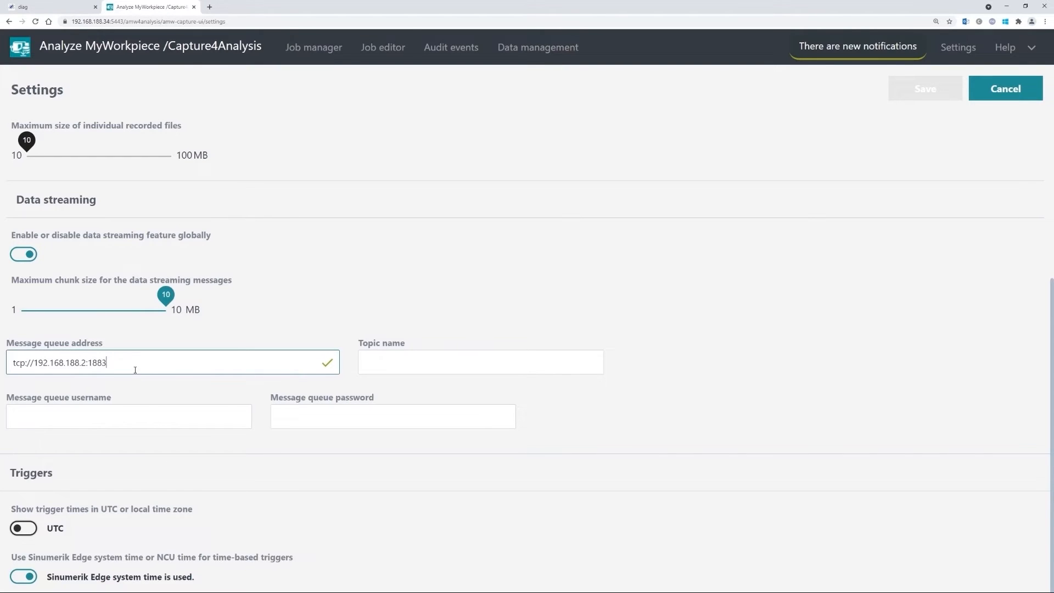
# Name the data streaming topic Edge_34_Global_Capture4Analysis
pyautogui.press('Tab')
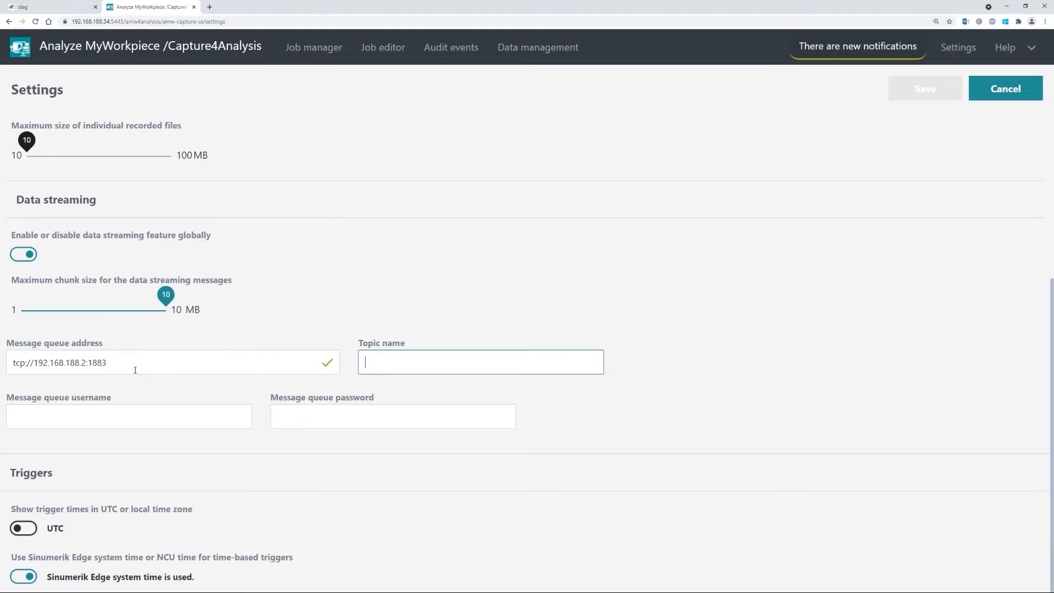
pyautogui.write('E')
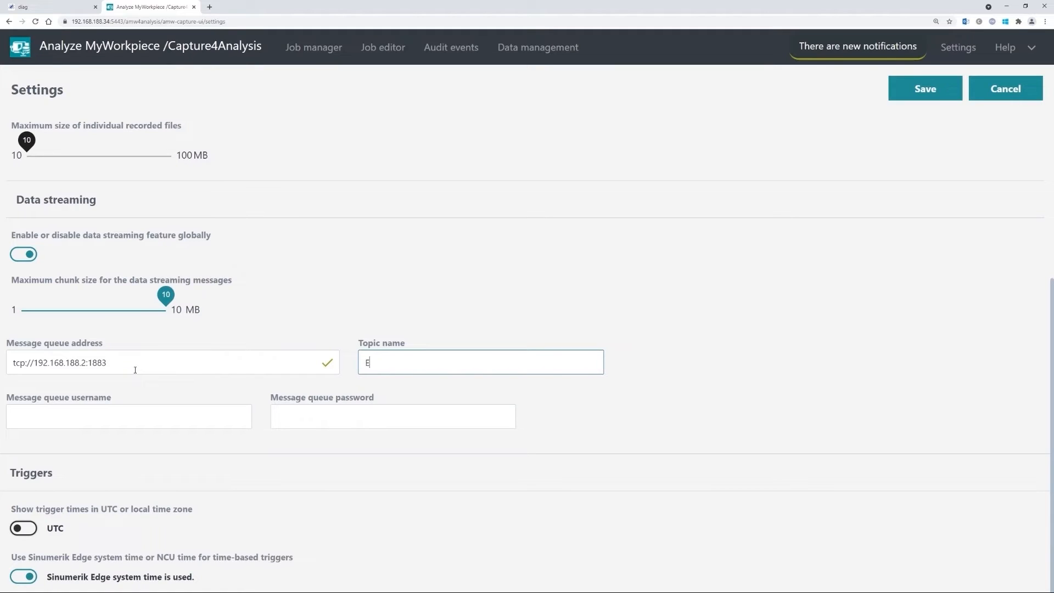
pyautogui.write('dge_34_Global_Capture4Analysis')
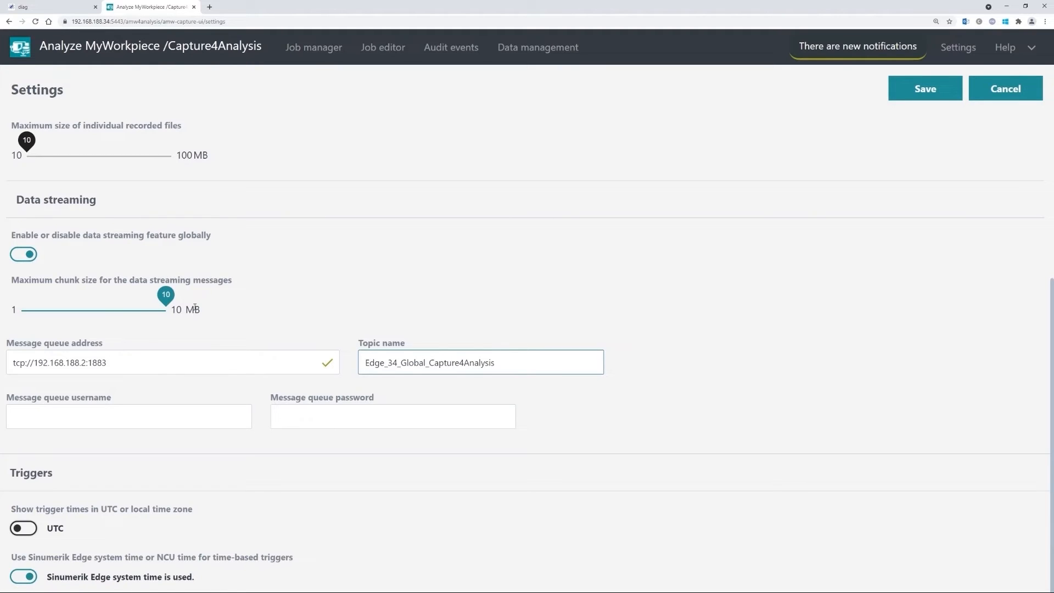
# Enter tesa as the message queue username and paste the message queue password
pyautogui.click(154, 417)
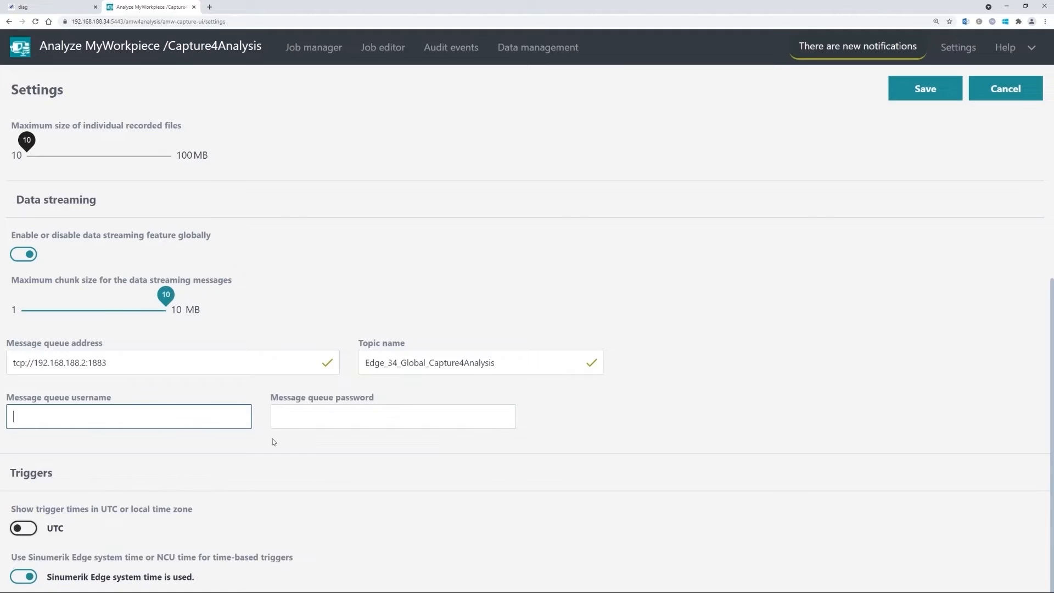
pyautogui.write('tesa')
pyautogui.click(332, 418)
pyautogui.hotkey('ctrl', 'v')
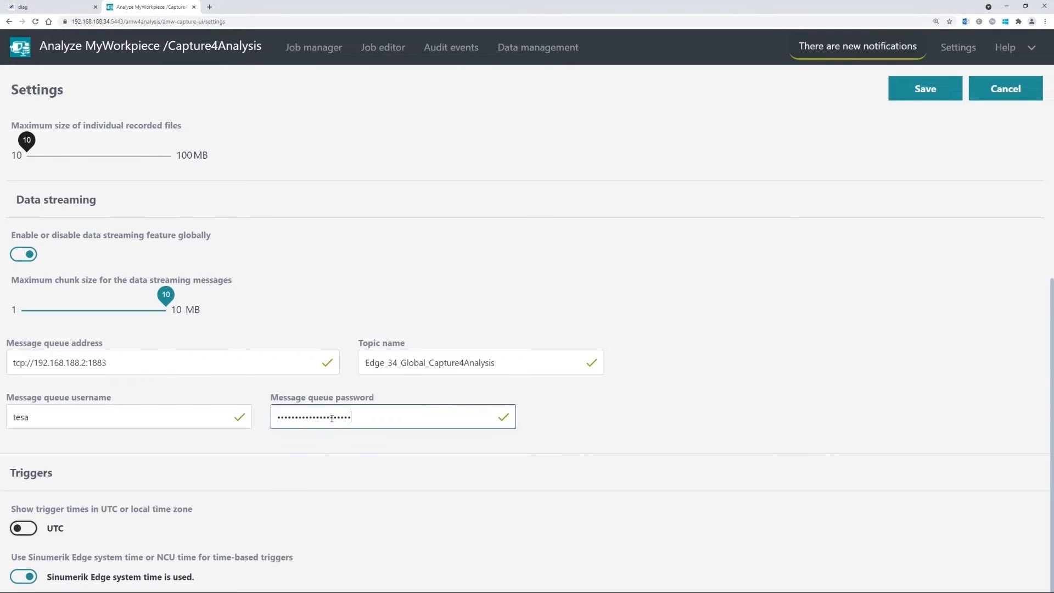
pyautogui.click(384, 438)
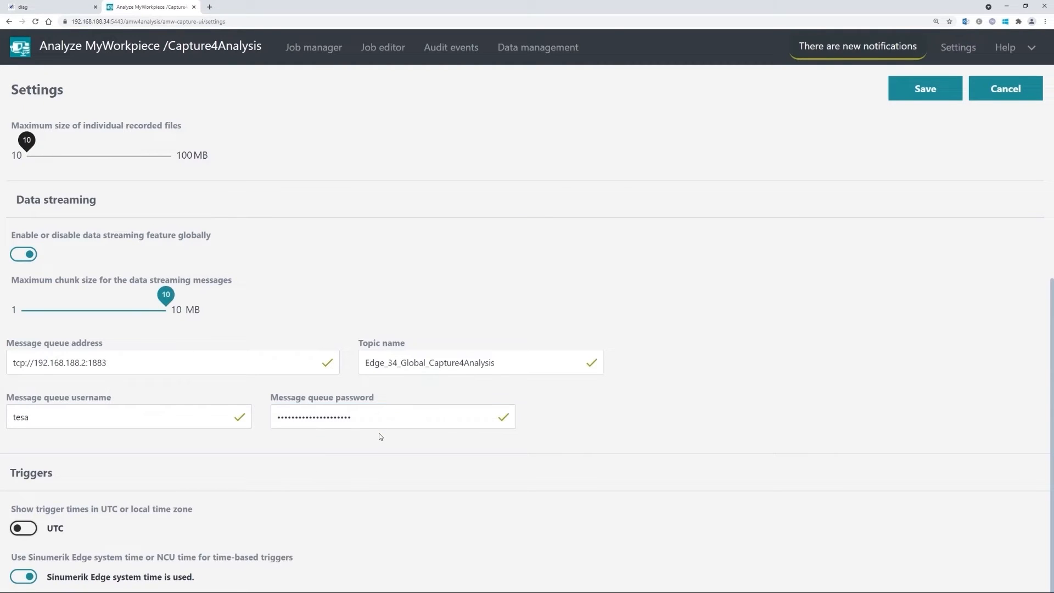
# Set the maximum chunk size for data streaming messages to 1 MB and save the application settings
pyautogui.scroll(3, 379, 433)
pyautogui.scroll(-2, 343, 400)
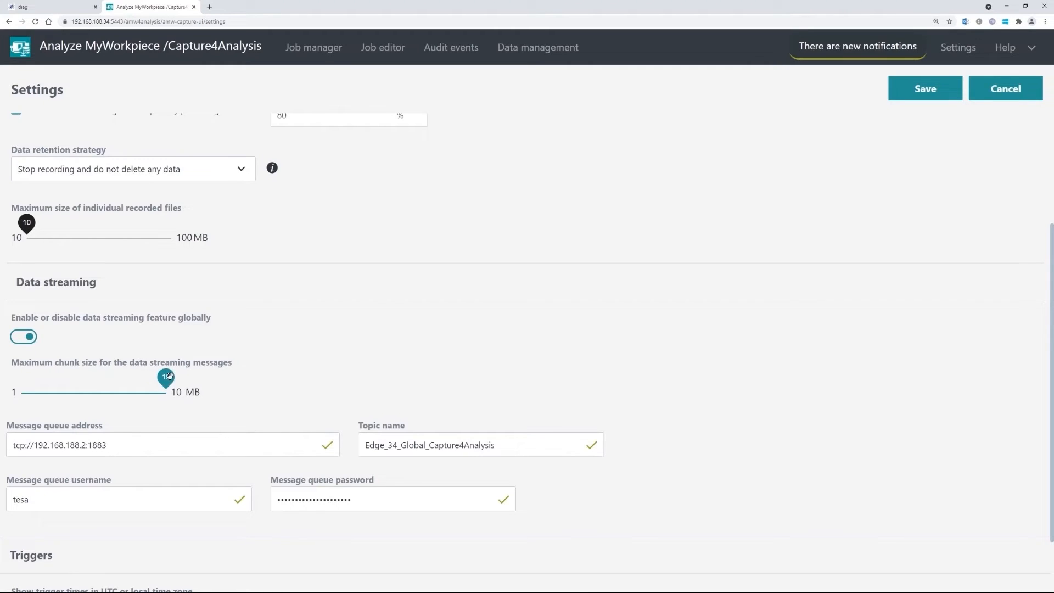
pyautogui.moveTo(168, 377); pyautogui.dragTo(21, 377)
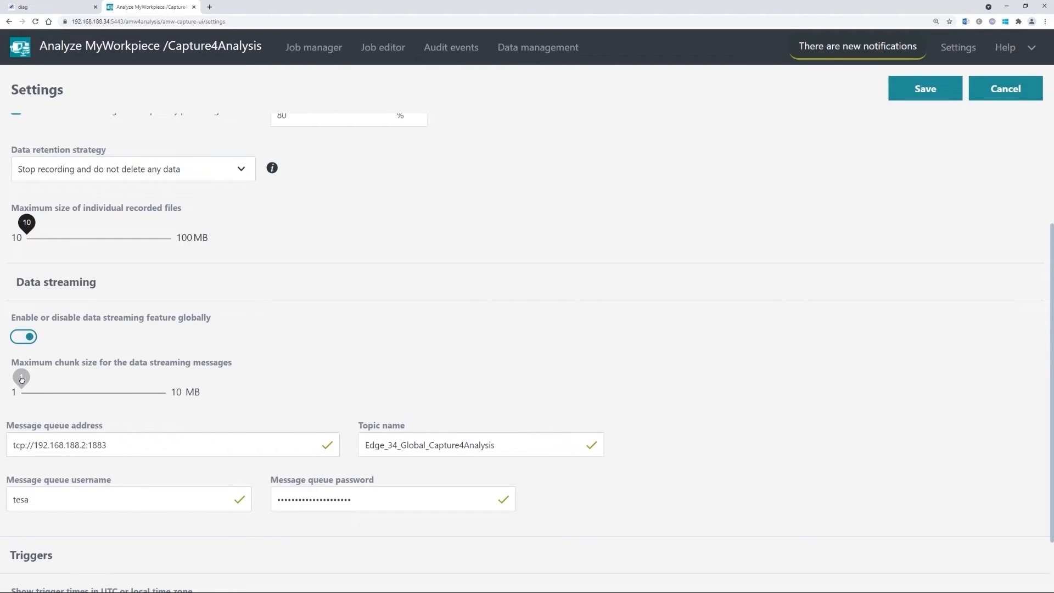
pyautogui.moveTo(21, 379); pyautogui.dragTo(188, 381)
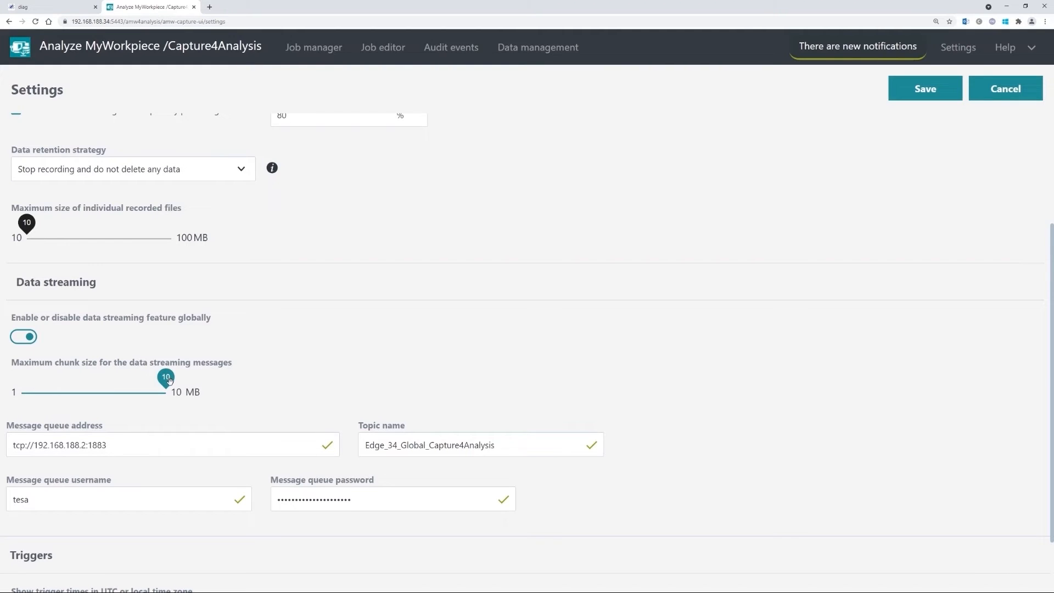
pyautogui.moveTo(166, 378); pyautogui.dragTo(21, 378)
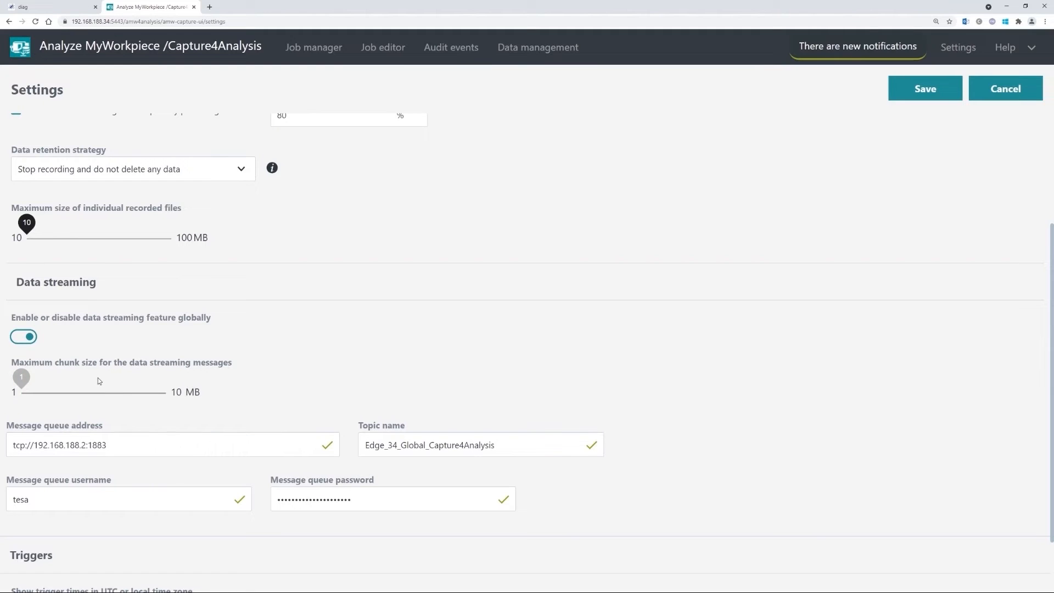
pyautogui.click(916, 91)
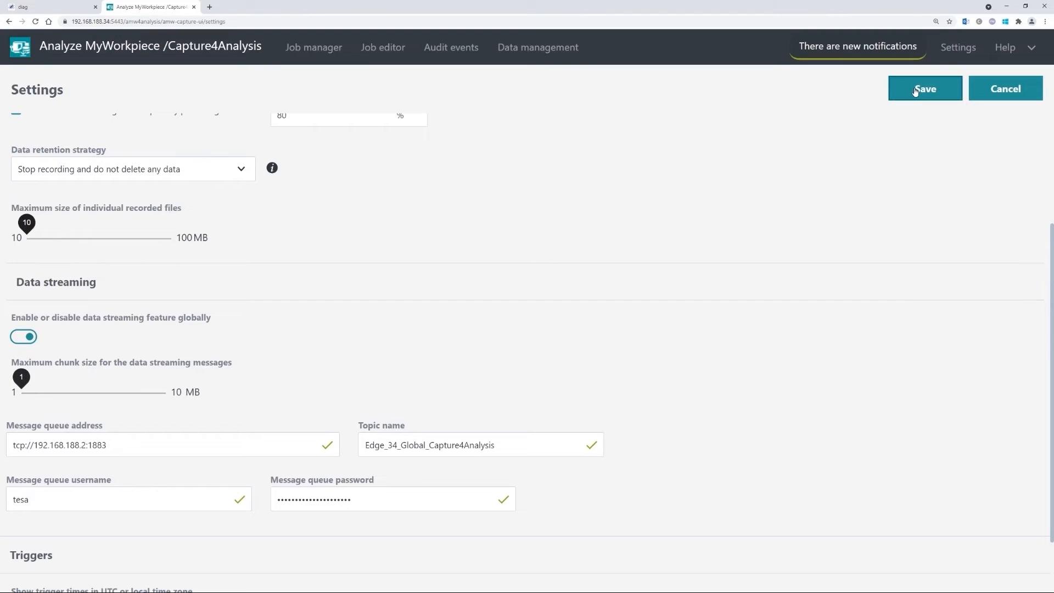
# Open the Circle_Tutorial_Capture job for editing and enable data streaming for it
pyautogui.click(307, 49)
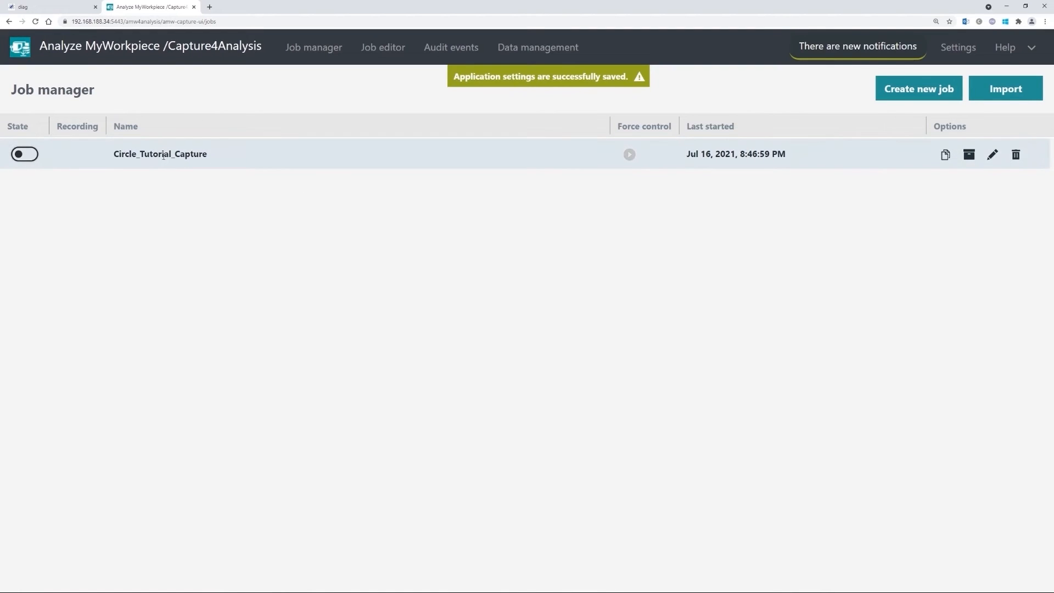
pyautogui.click(994, 155)
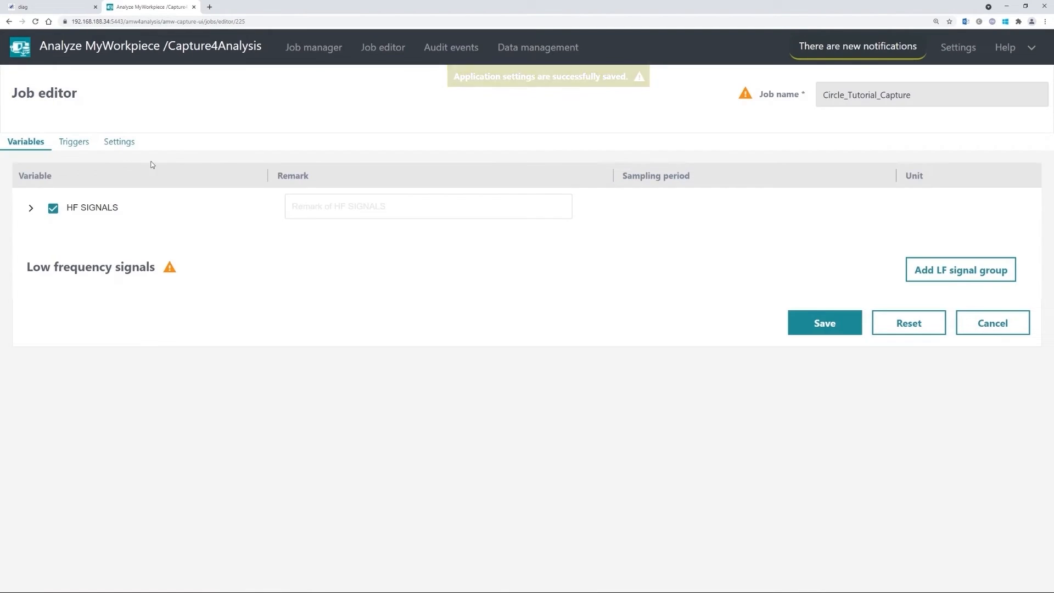
pyautogui.click(120, 143)
pyautogui.click(41, 234)
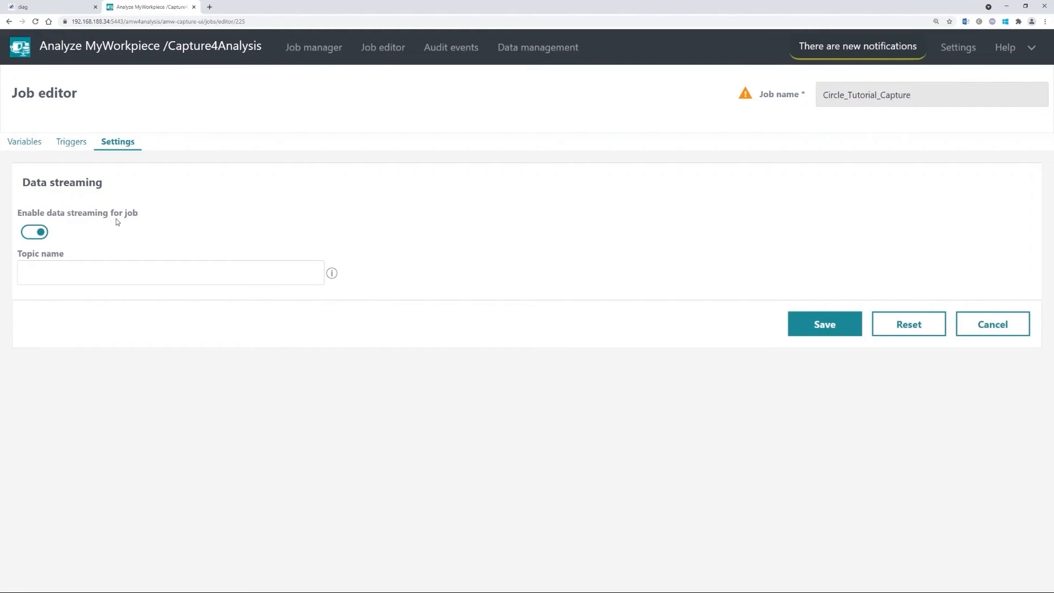
# Set the job's streaming topic name to Capture4Analysis_Tutorial_MQTT_Topic and save the job
pyautogui.moveTo(130, 214)
pyautogui.moveTo(333, 281)
pyautogui.click(101, 280)
pyautogui.write('Capture4Analysis_Tutorial_MQTT_Topic')
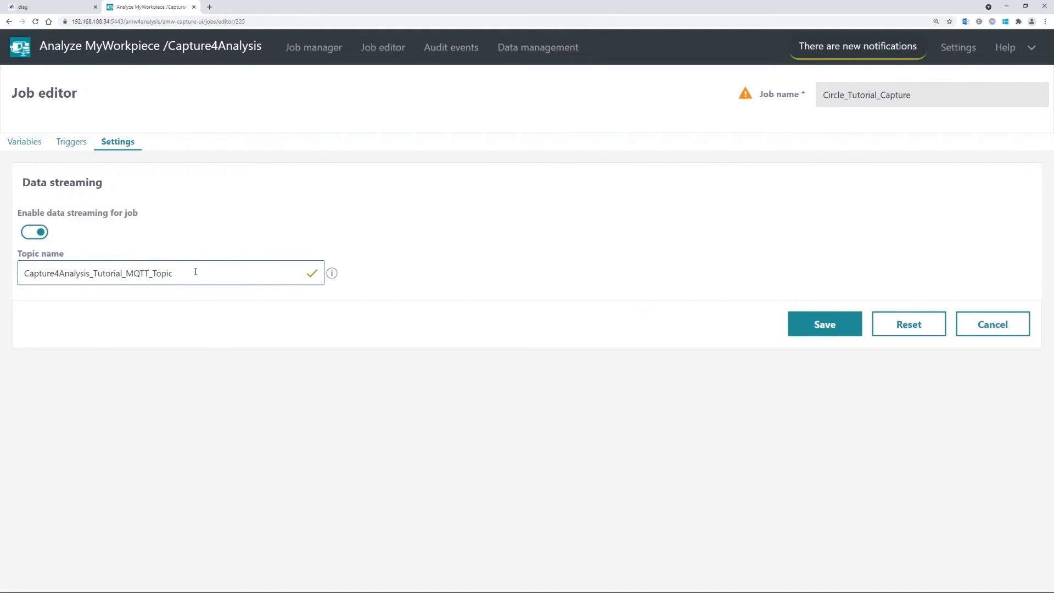
pyautogui.click(184, 299)
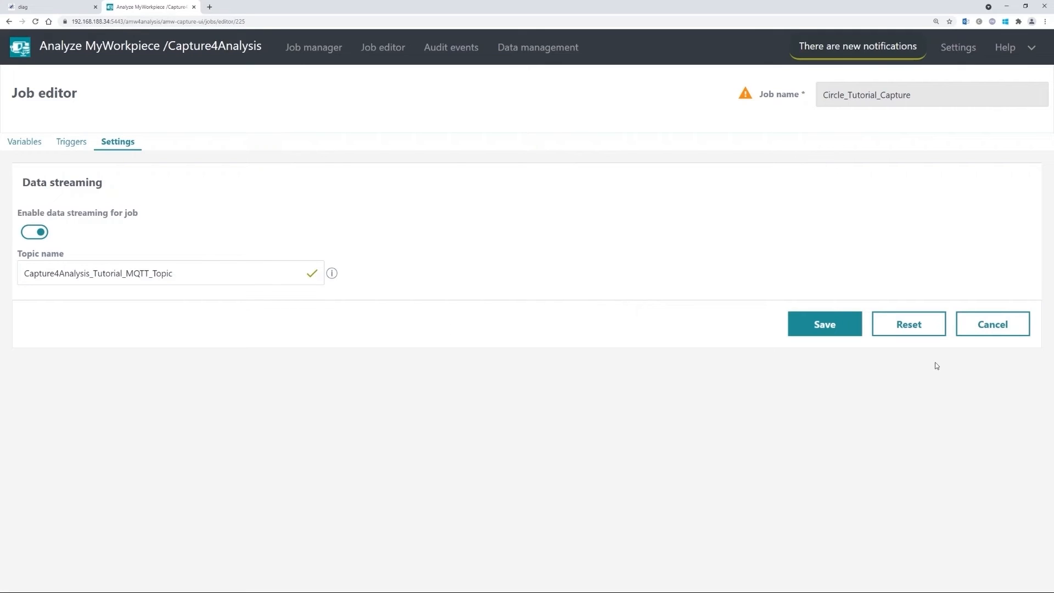
pyautogui.click(817, 325)
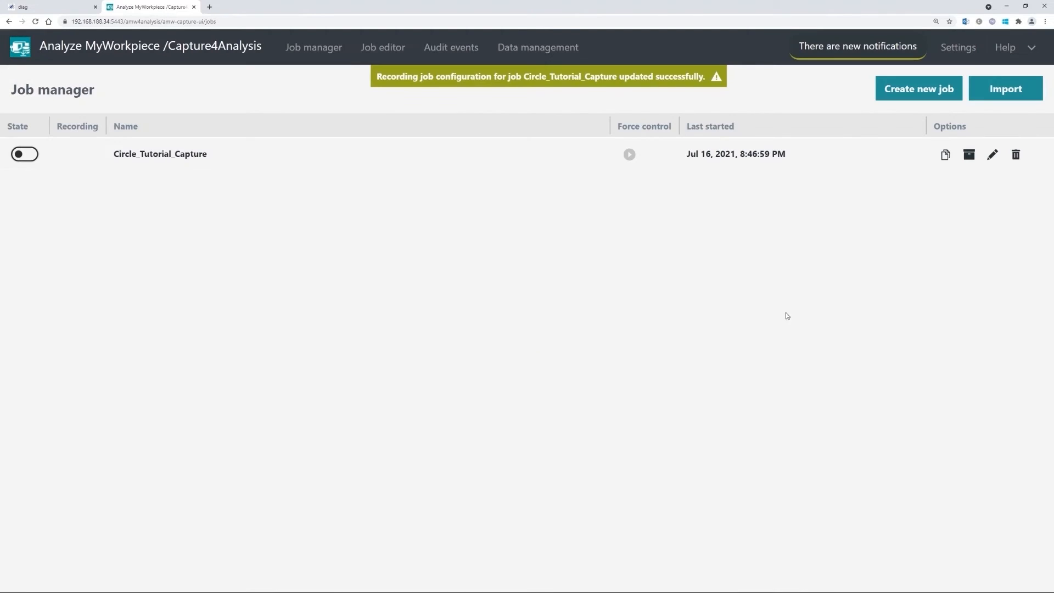
# Activate the Circle_Tutorial_Capture job and run the prepared mosquitto_sub command in the terminal to write its MQTT topic into Download.zip
pyautogui.click(28, 156)
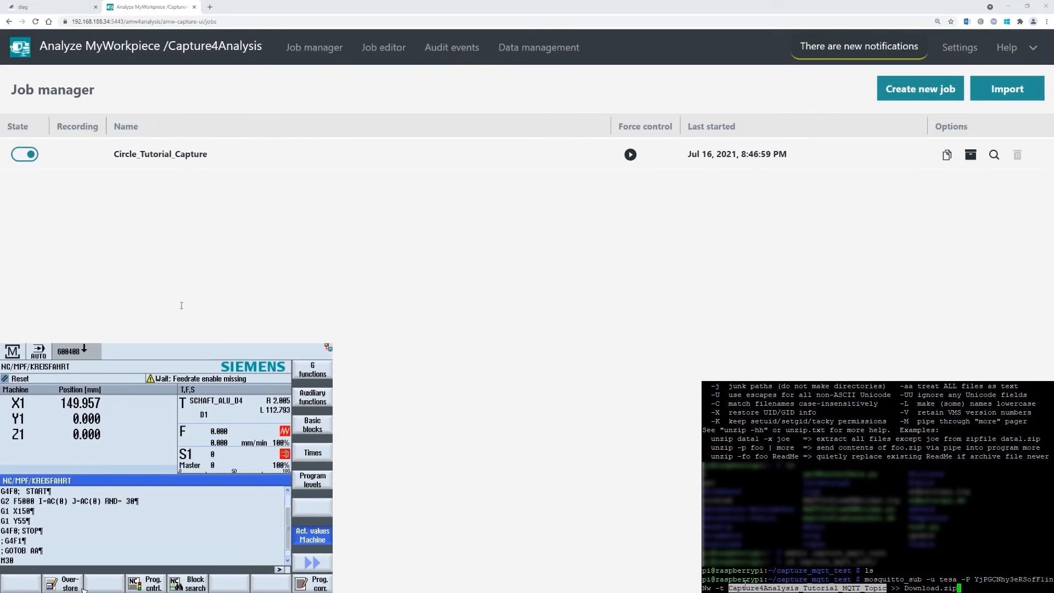
pyautogui.click(924, 579)
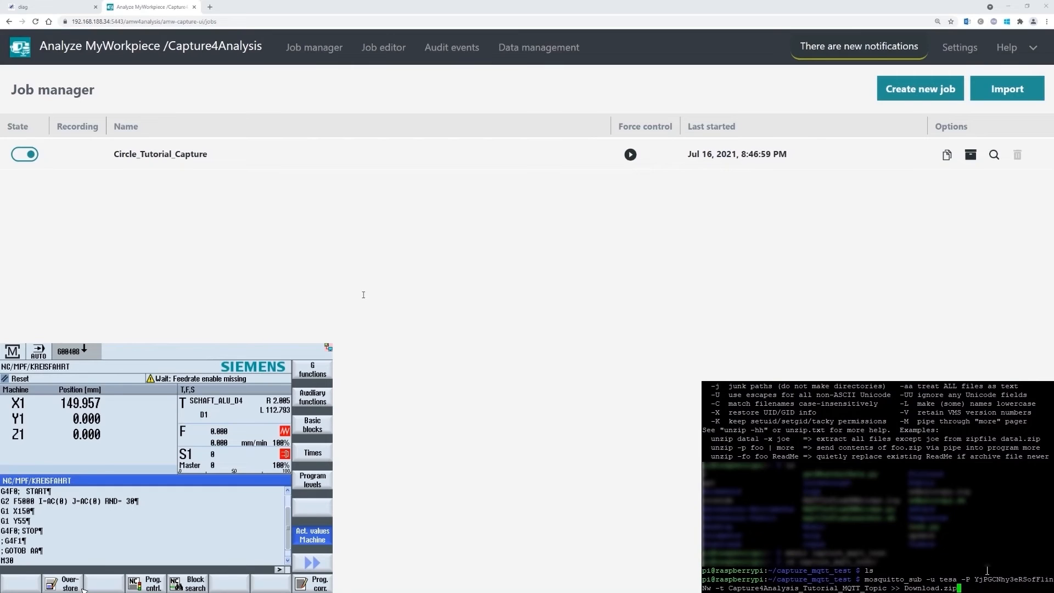
pyautogui.press('Return')
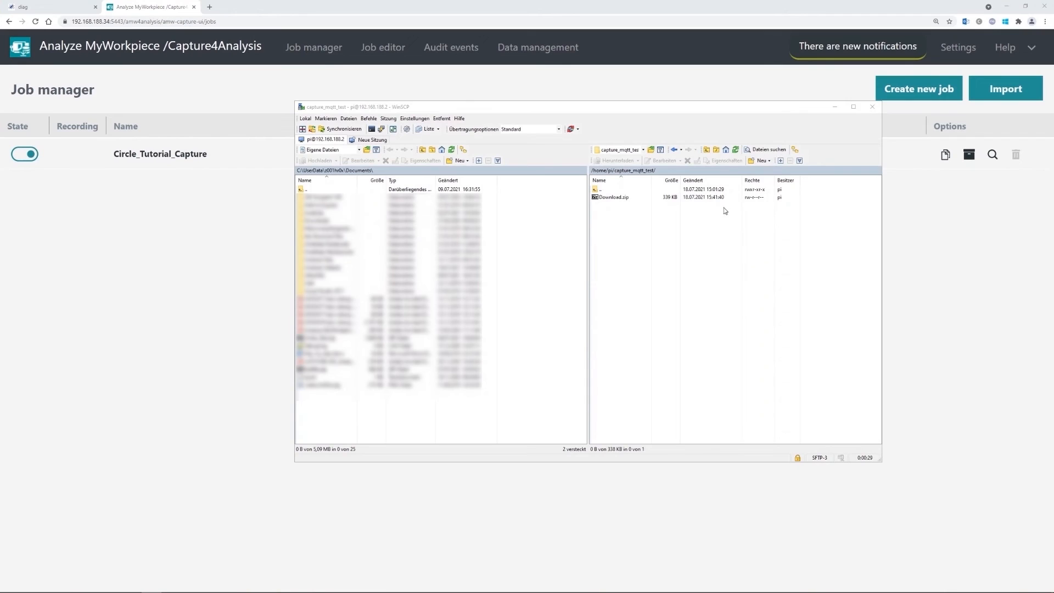
pyautogui.click(621, 198)
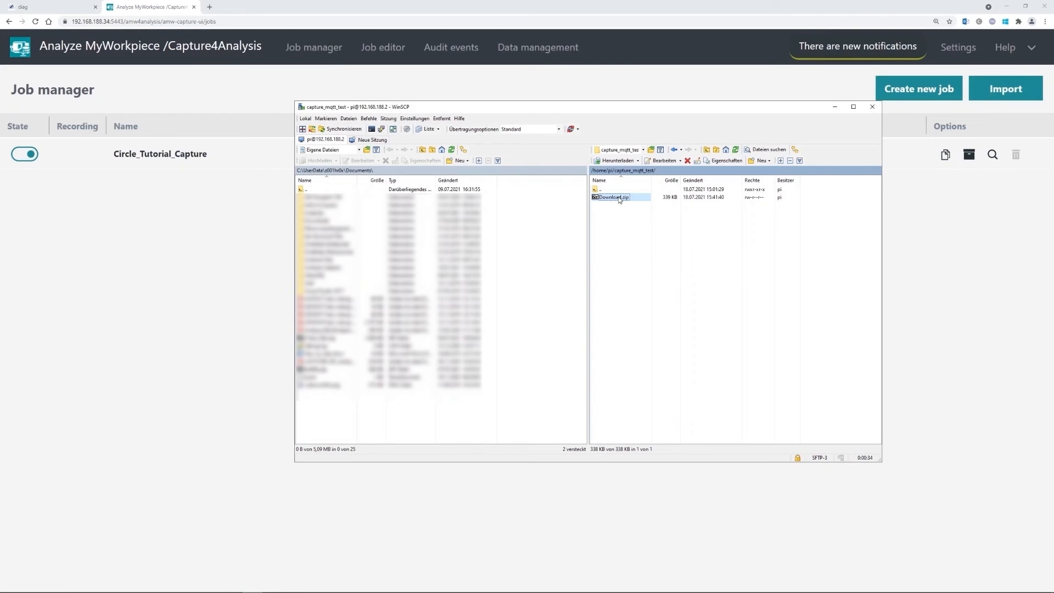
pyautogui.doubleClick(614, 197)
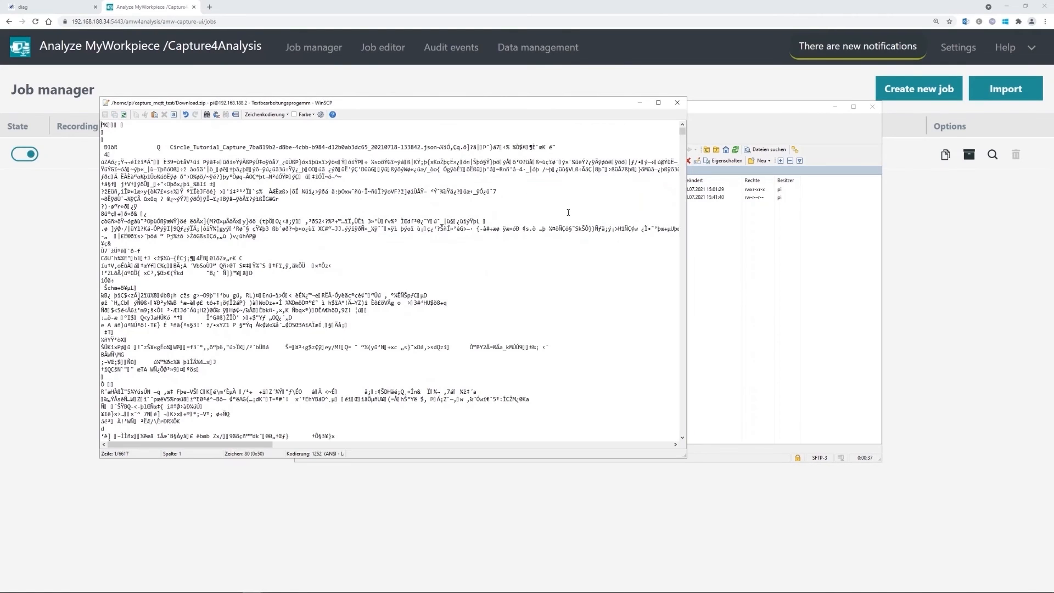
pyautogui.click(677, 102)
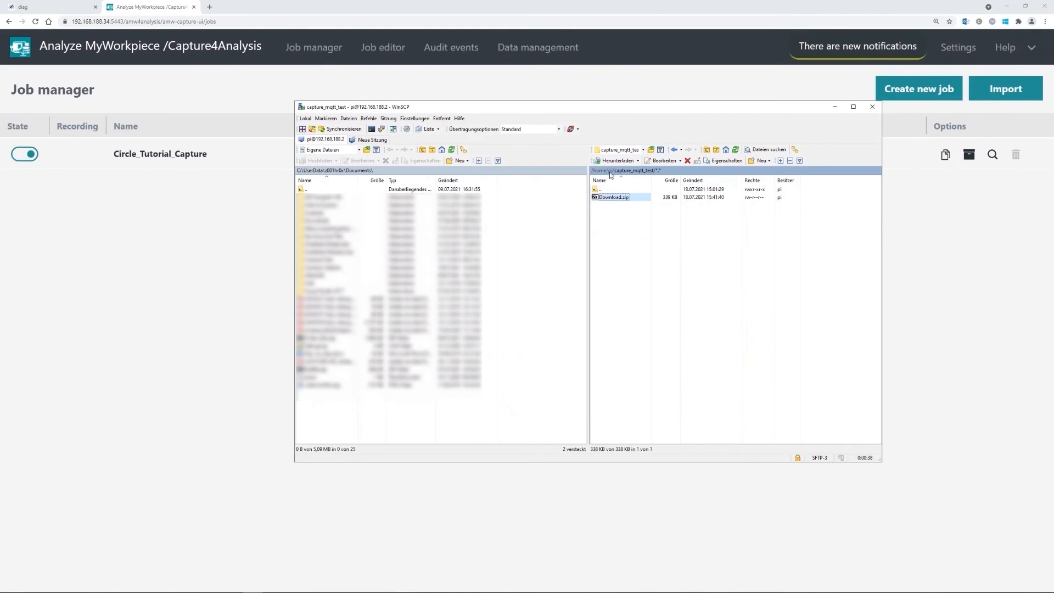
# Download Download.zip from the Raspberry Pi's capture_mqtt_test folder to the local Documents folder in WinSCP
pyautogui.rightClick(616, 199)
pyautogui.click(647, 222)
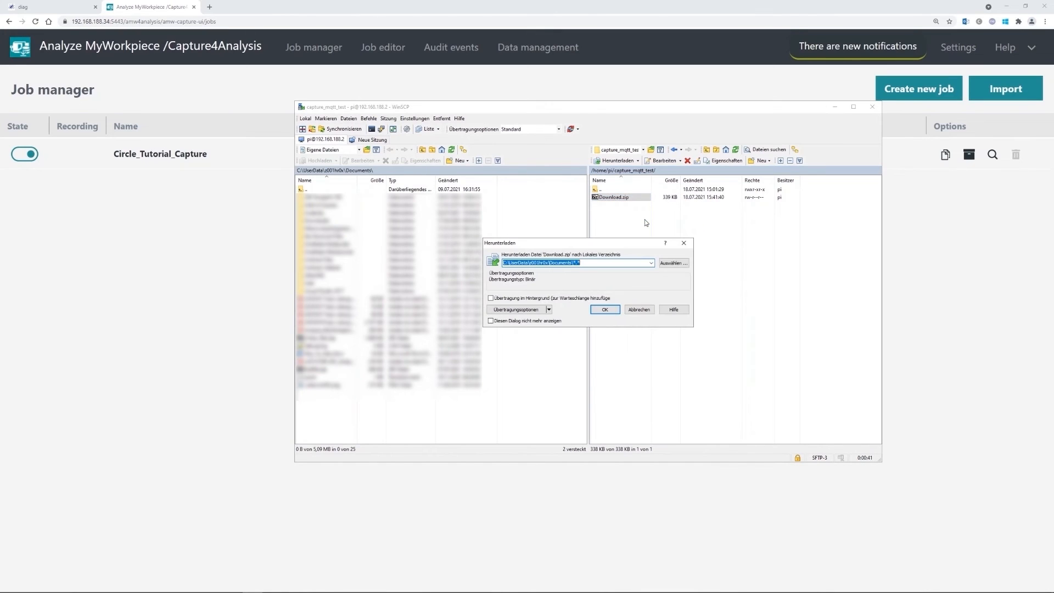
pyautogui.click(646, 263)
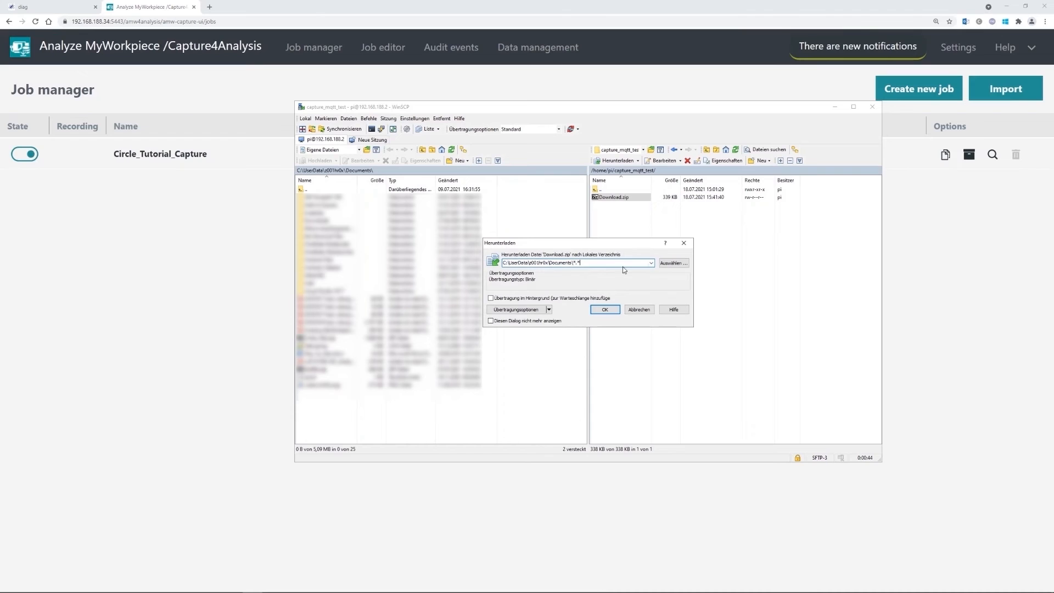
pyautogui.click(606, 311)
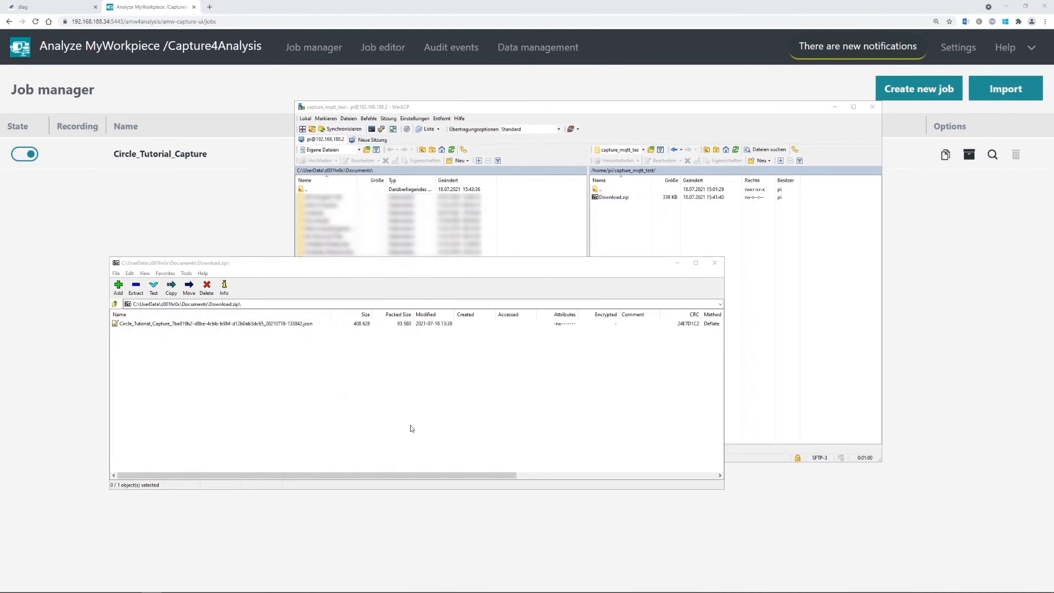
# Open the Circle_Tutorial_Capture JSON file from the downloaded archive in Notepad++ and close the other open files
pyautogui.click(310, 325)
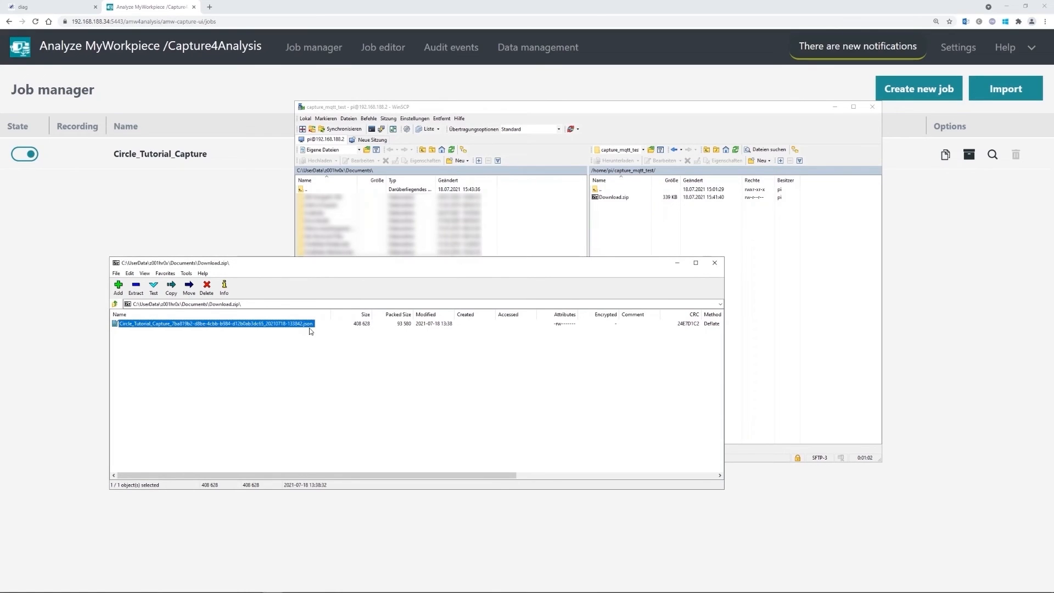
pyautogui.doubleClick(280, 324)
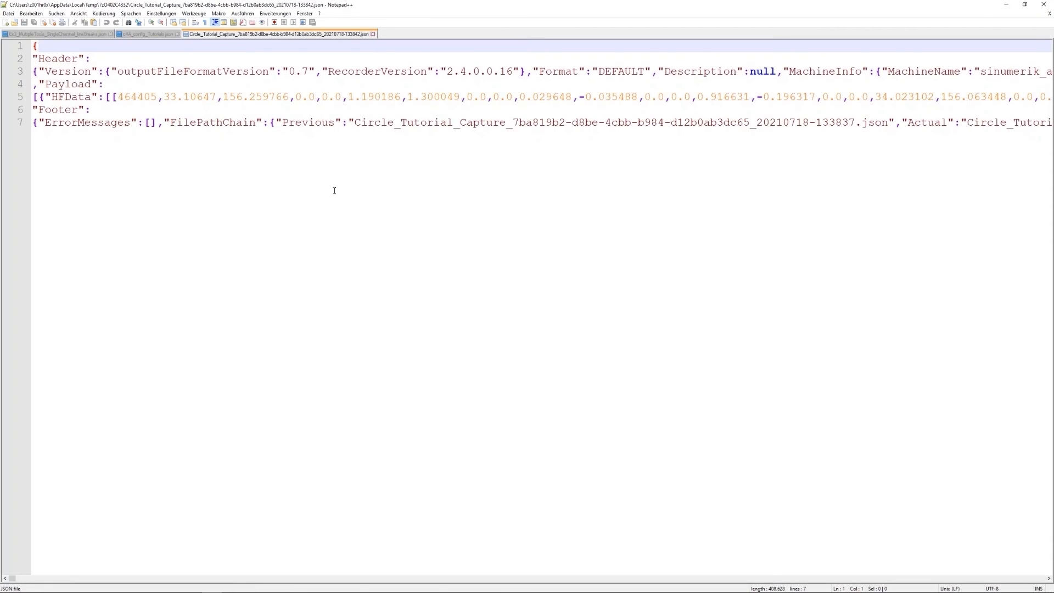
pyautogui.click(177, 34)
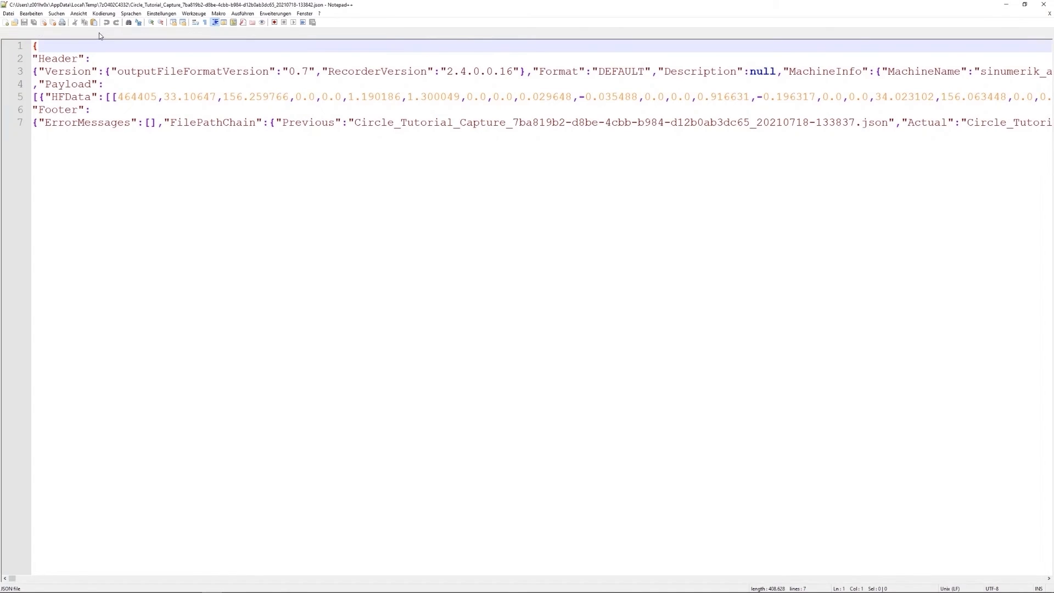
pyautogui.click(110, 34)
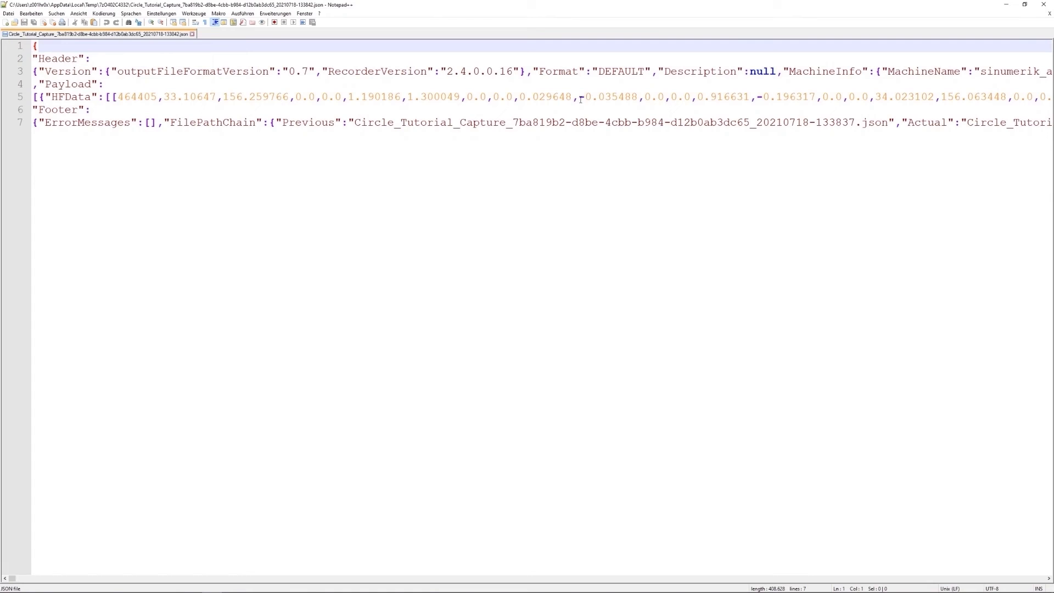
# Format the entire JSON content with the JSON Viewer plugin
pyautogui.hotkey('ctrl', 'a')
pyautogui.click(276, 14)
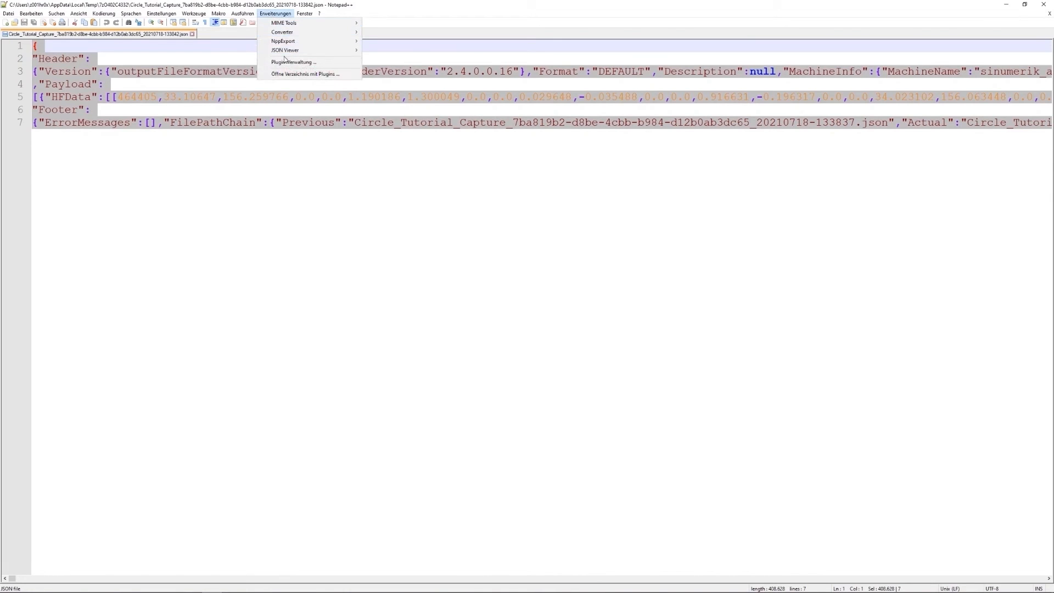
pyautogui.moveTo(288, 52)
pyautogui.click(403, 61)
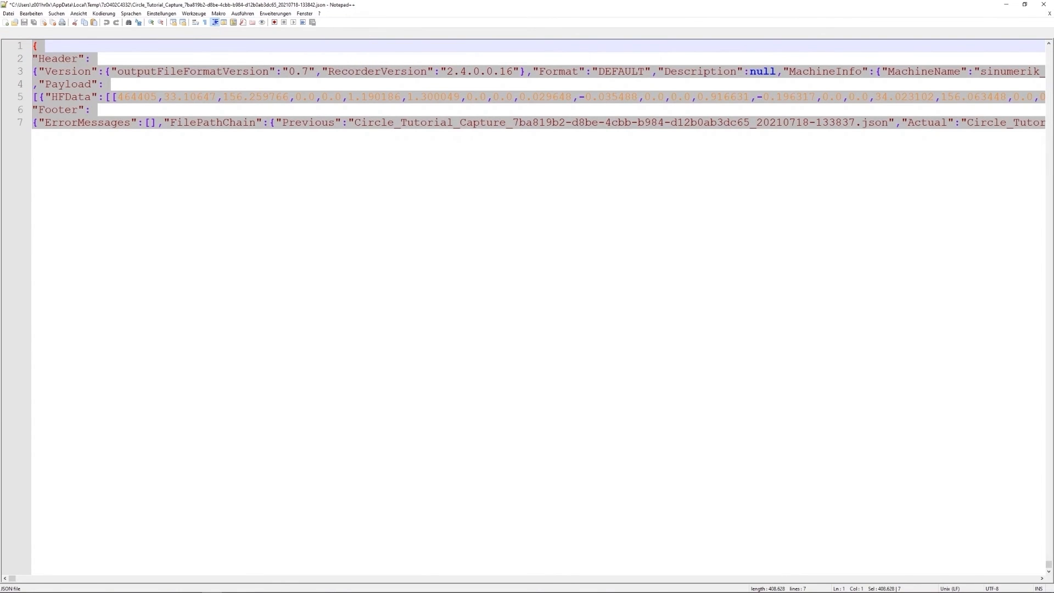
# Examine the signal definitions in the formatted JSON recording from the beginning, and close Notepad++
pyautogui.scroll(5, 883, 474)
pyautogui.moveTo(1049, 573); pyautogui.dragTo(1048, 44)
pyautogui.scroll(-20, 518, 219)
pyautogui.scroll(-20, 390, 316)
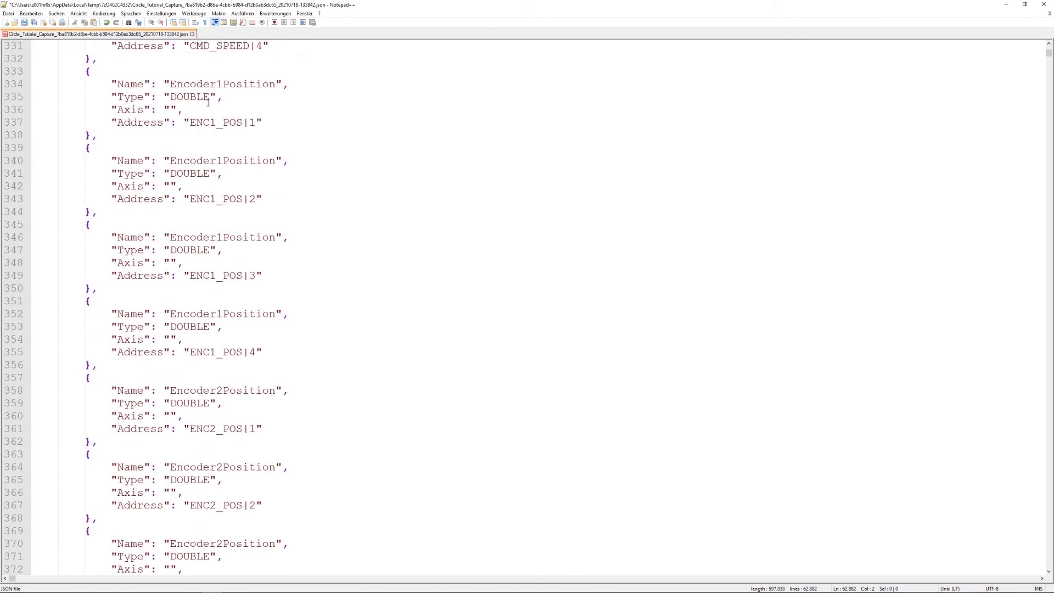
pyautogui.click(1049, 5)
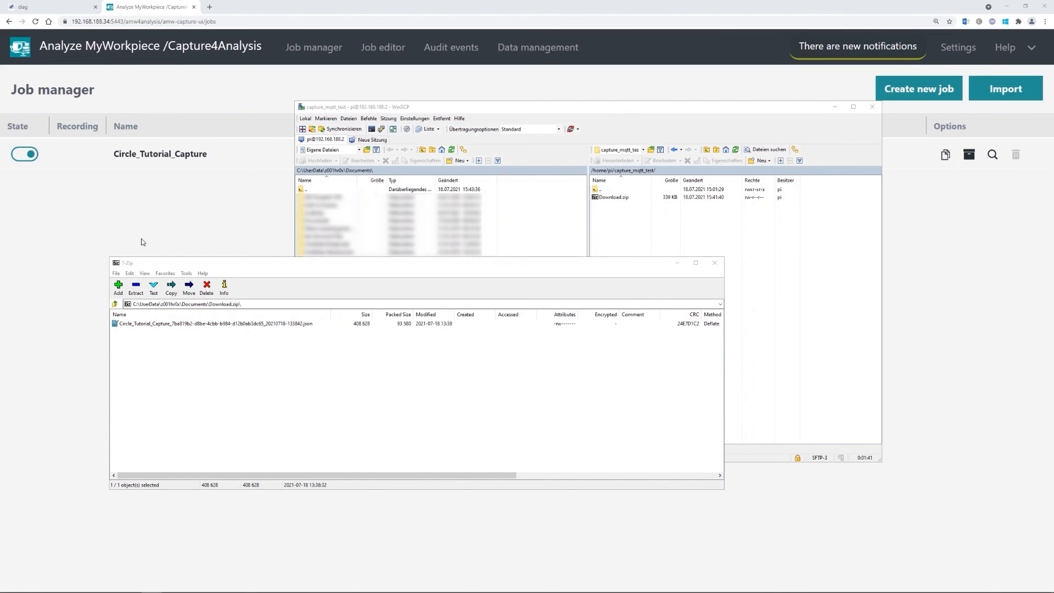
# Return to Capture4Analysis and download the files of the most recent Circle_Tutorial_Capture run from data management
pyautogui.click(219, 234)
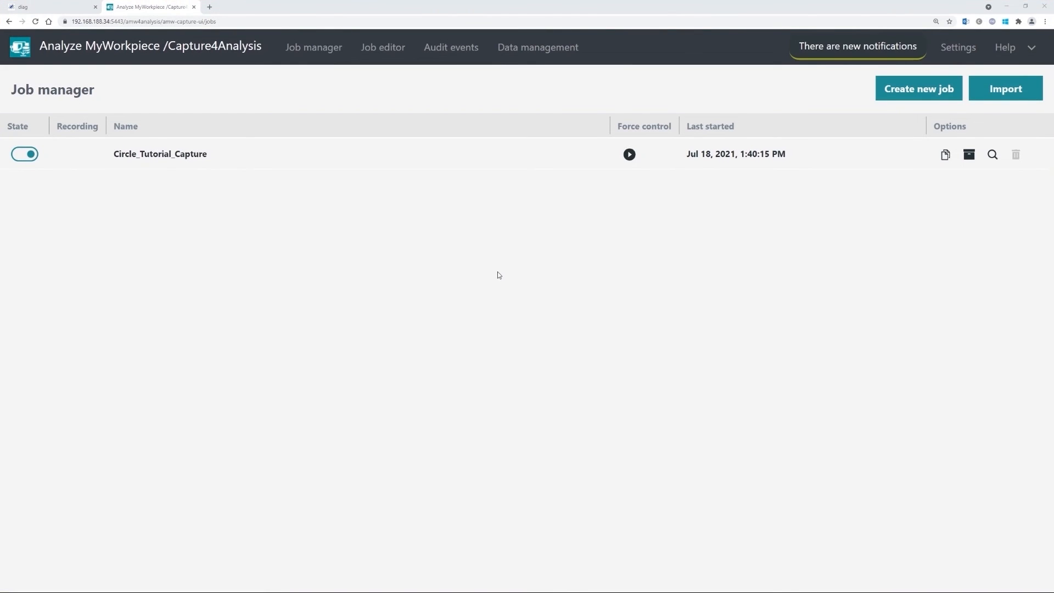
pyautogui.click(532, 48)
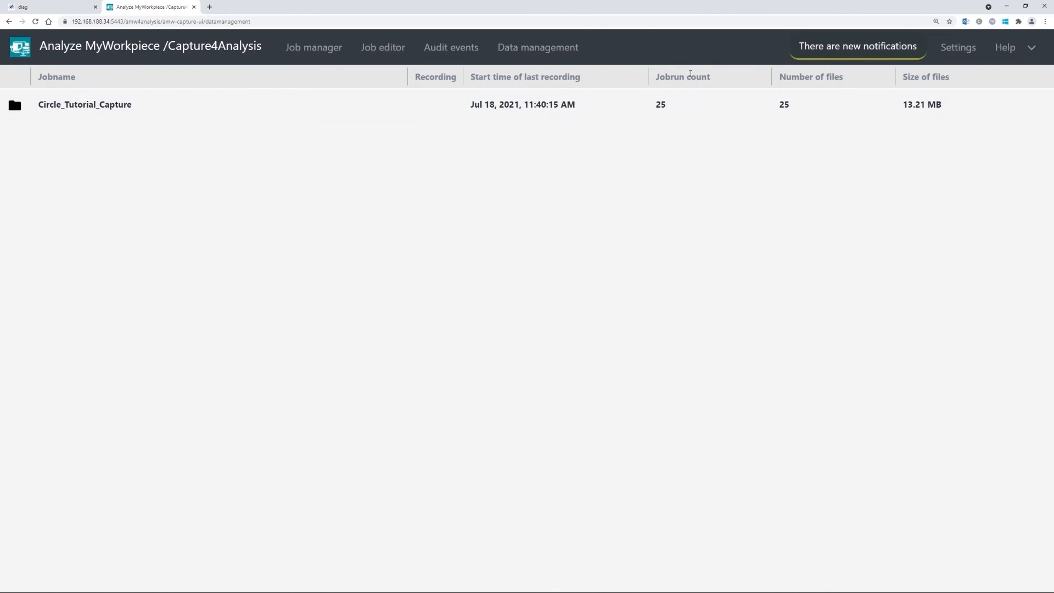
pyautogui.click(14, 104)
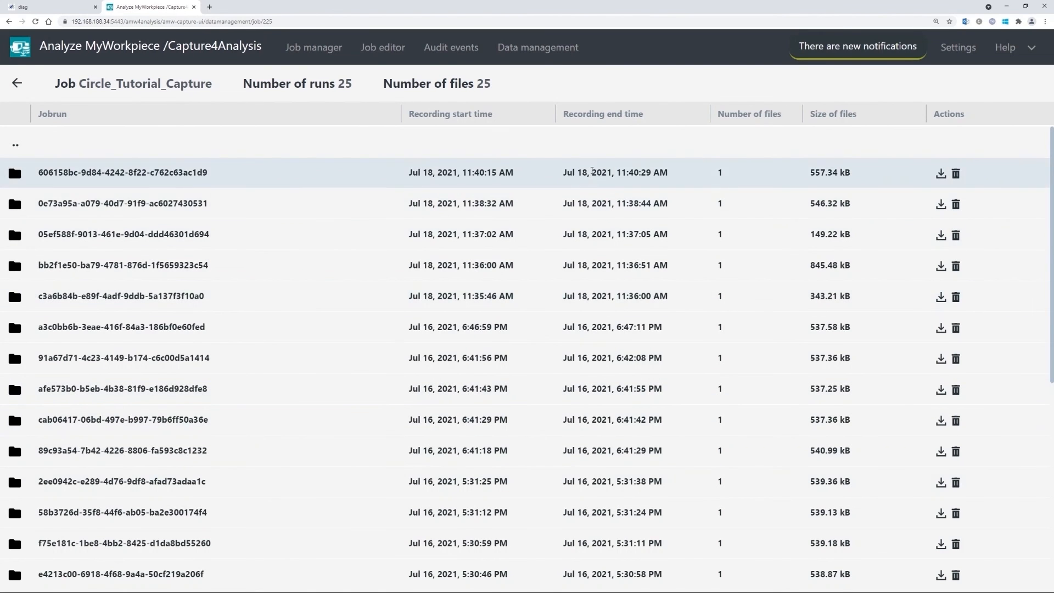
pyautogui.scroll(-3, 592, 172)
pyautogui.scroll(3, 592, 172)
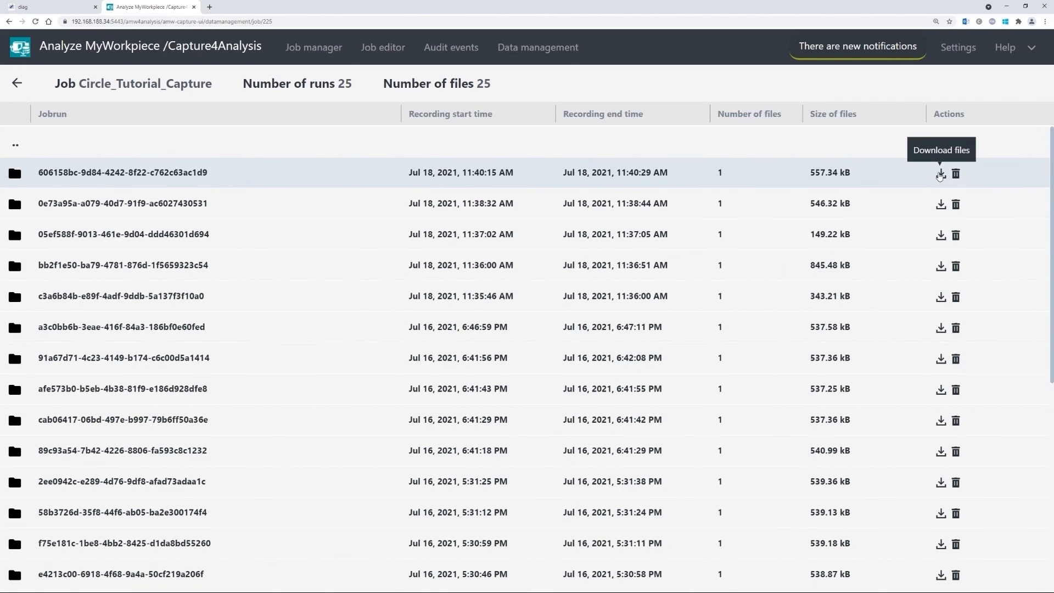
pyautogui.click(941, 175)
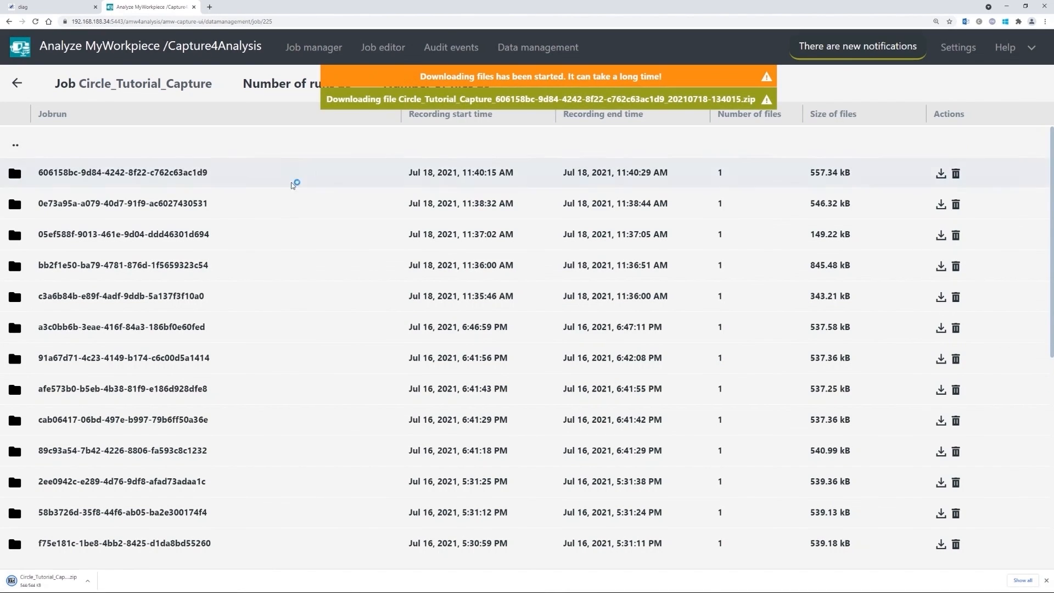
# Open the JSON recording contained in the newly downloaded Circle_Tutorial_Capture archive
pyautogui.click(49, 582)
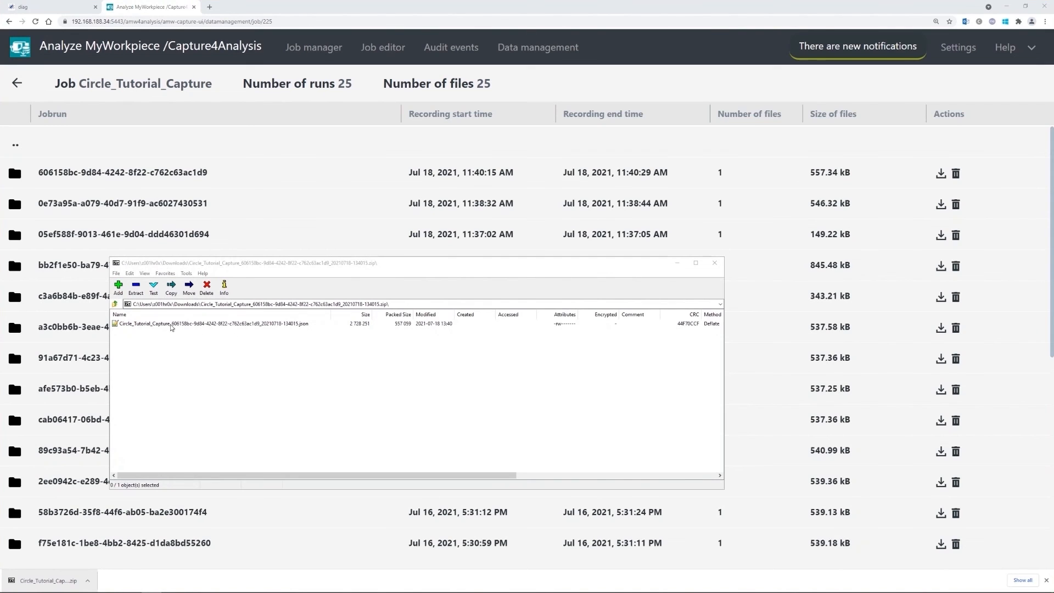
pyautogui.click(171, 325)
pyautogui.doubleClick(171, 325)
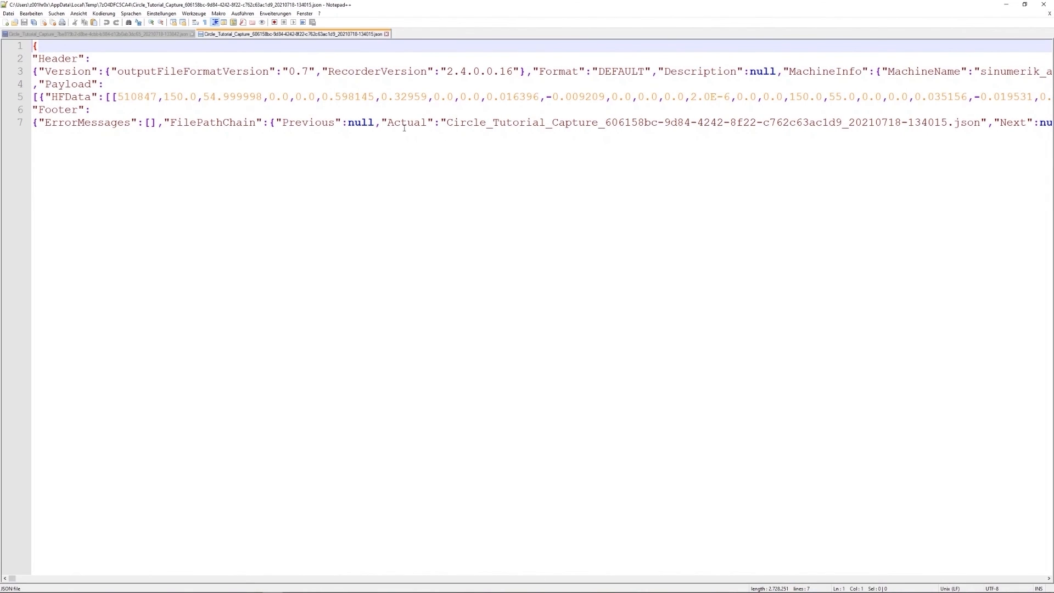
# Close the JSON recording in Notepad++ and the 7-Zip archive window, and return to the Capture4Analysis job manager
pyautogui.click(1044, 4)
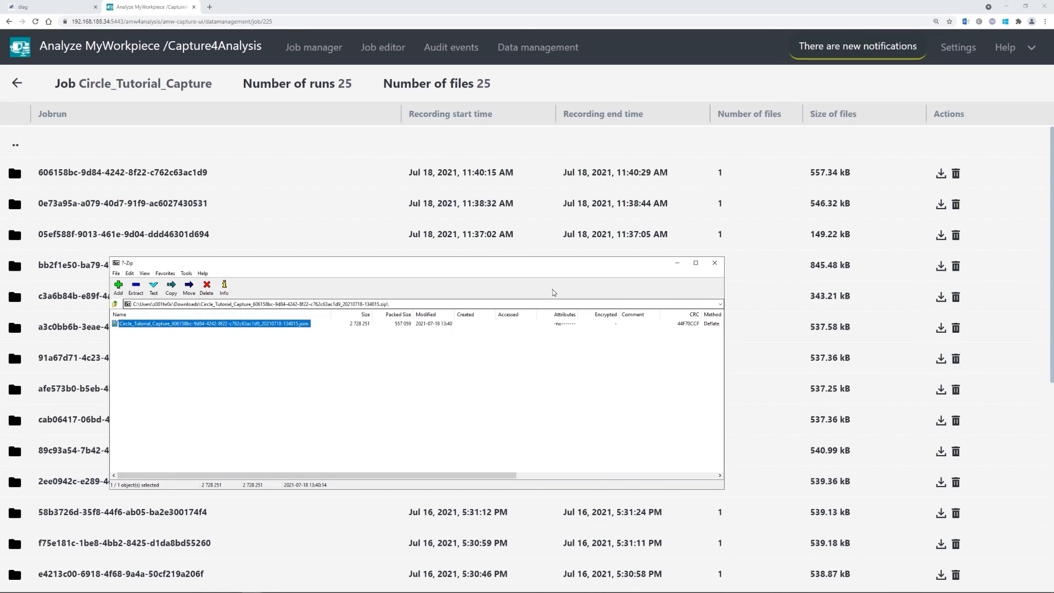
pyautogui.click(714, 263)
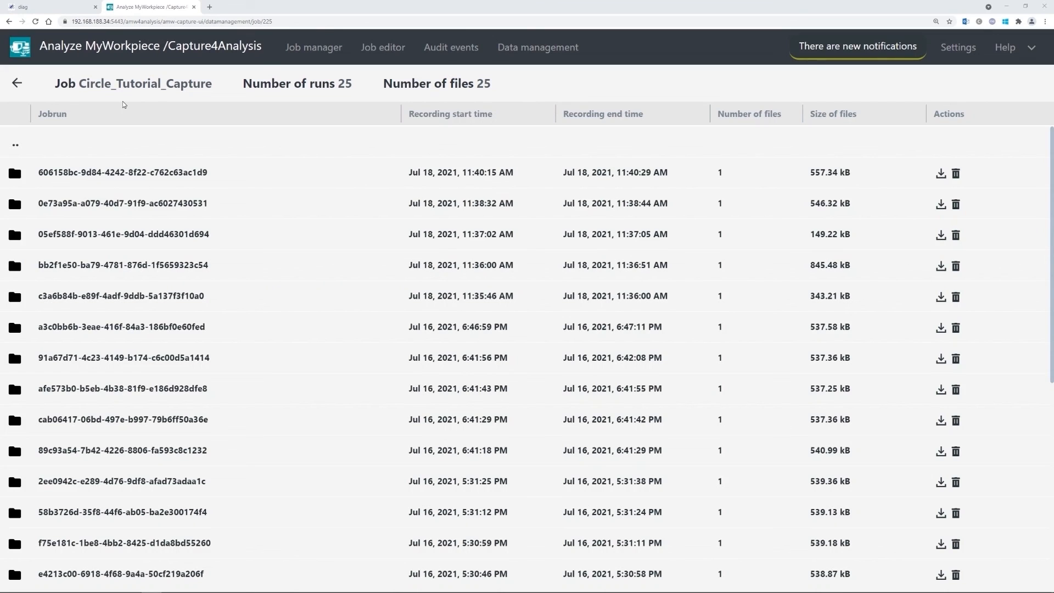
pyautogui.click(308, 50)
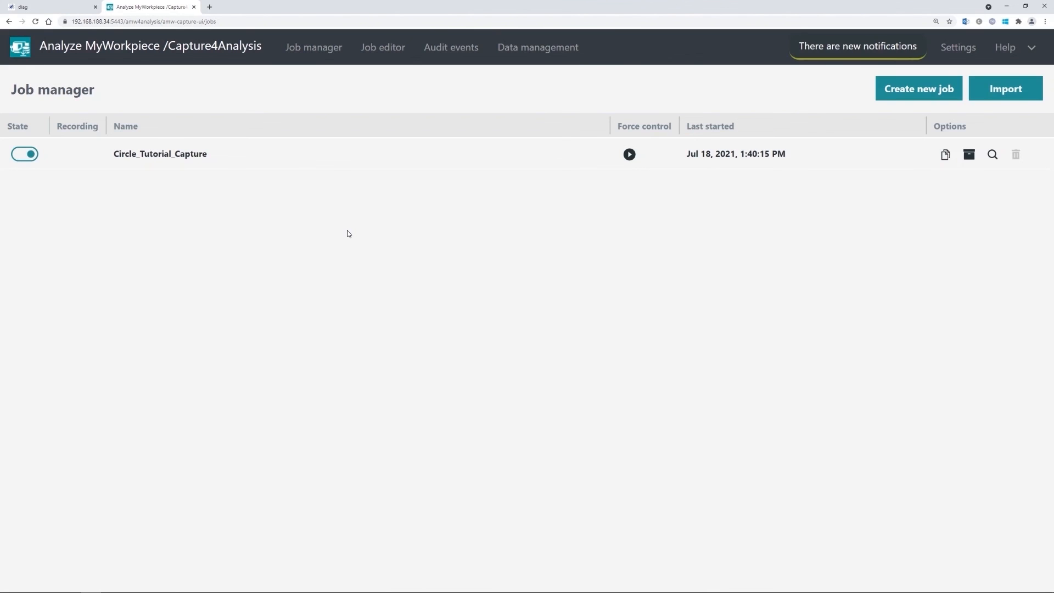
# View the available help resources, including the user guide and output format entries, and close the list without opening any
pyautogui.click(1021, 49)
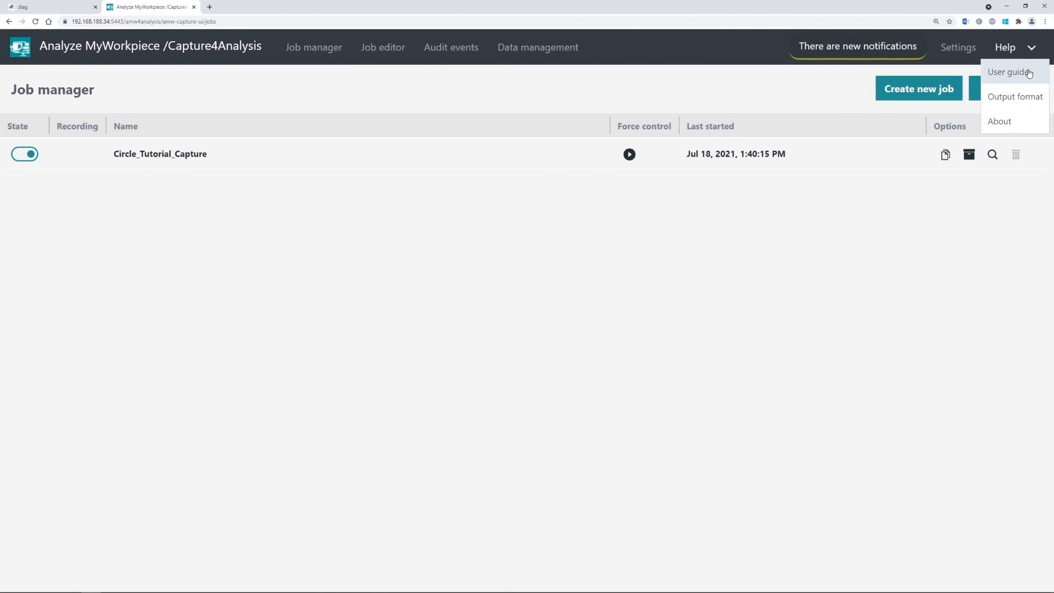
pyautogui.click(1032, 49)
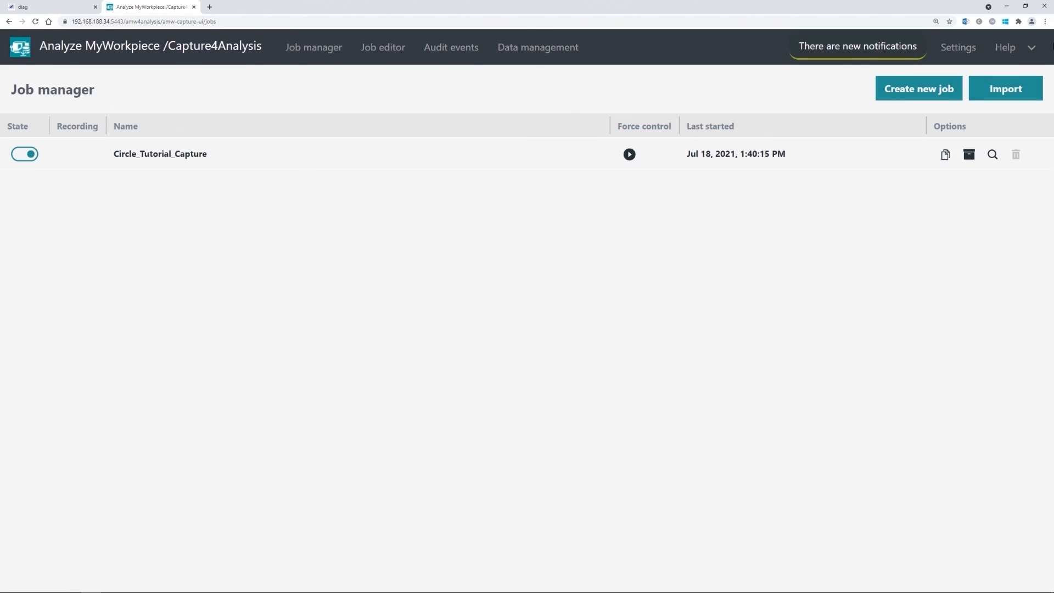
pyautogui.click(1019, 53)
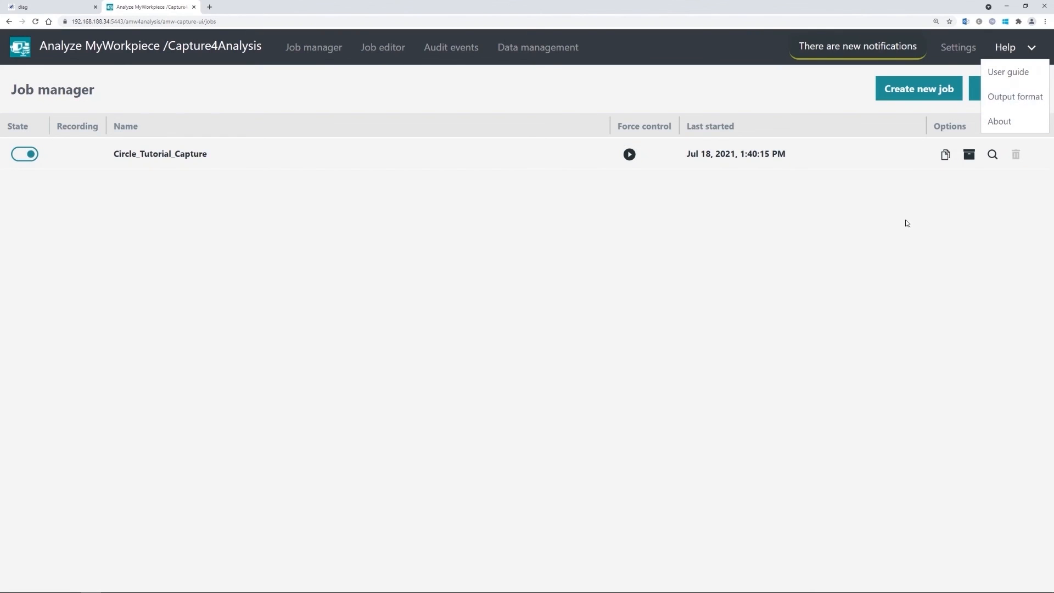
pyautogui.click(872, 231)
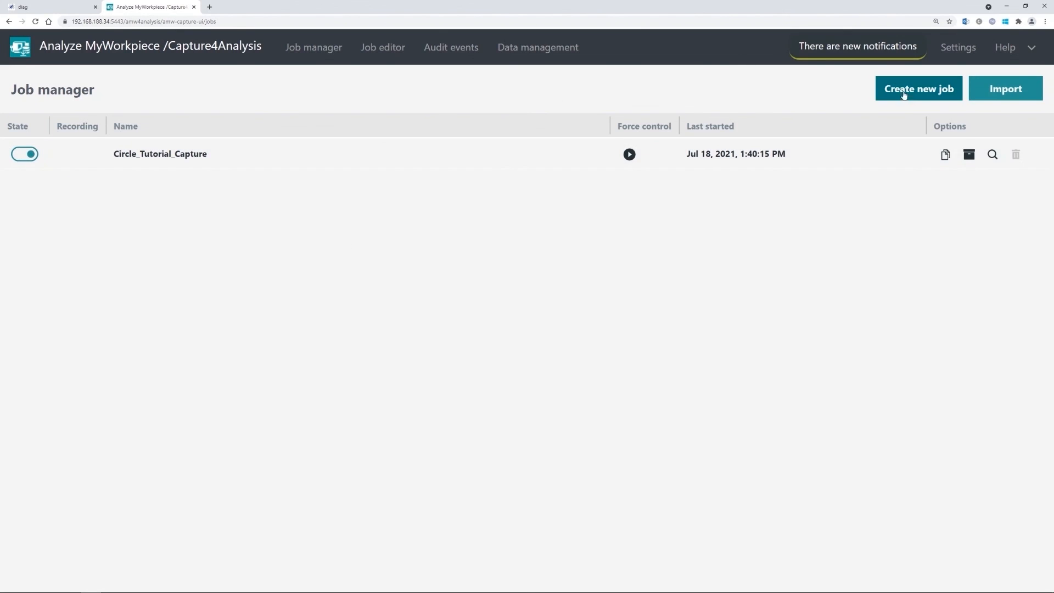
# Review the global storage and data streaming settings, including message queue address and topic name, and leave without changes
pyautogui.click(959, 48)
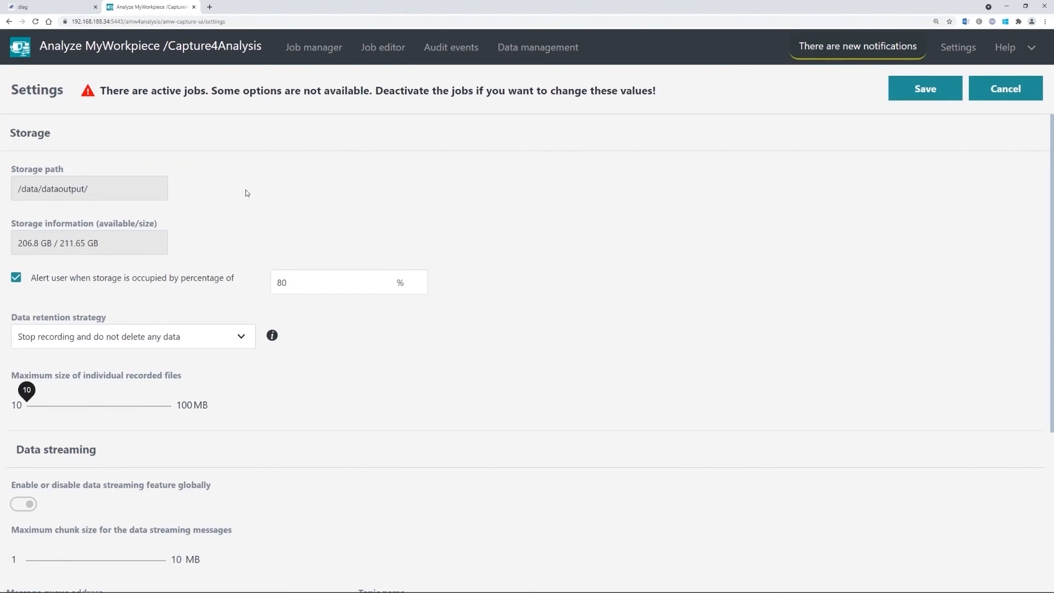
pyautogui.scroll(-5, 142, 362)
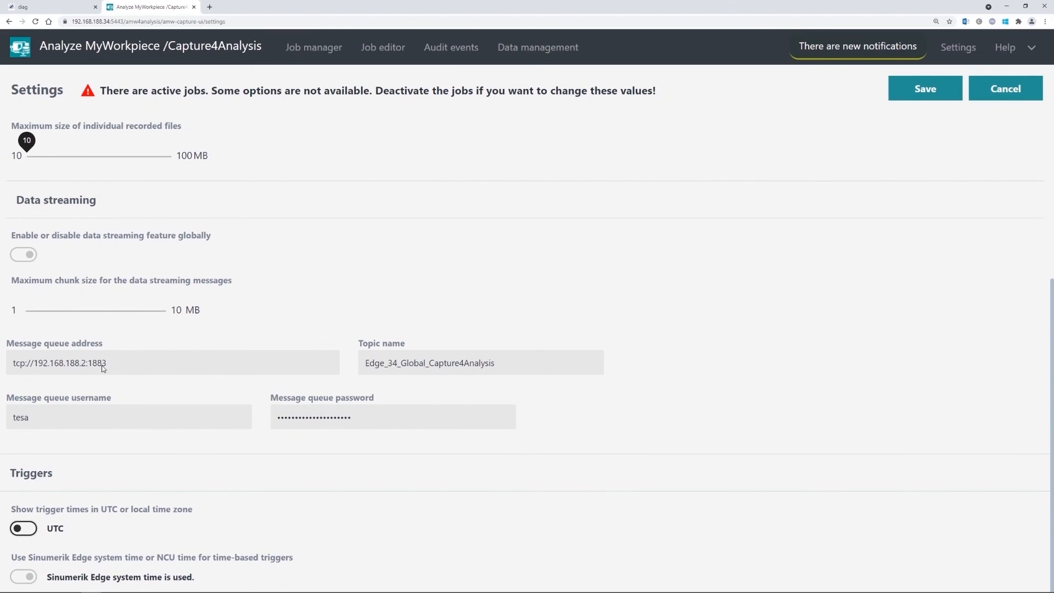
pyautogui.scroll(1, 351, 427)
pyautogui.scroll(5, 351, 427)
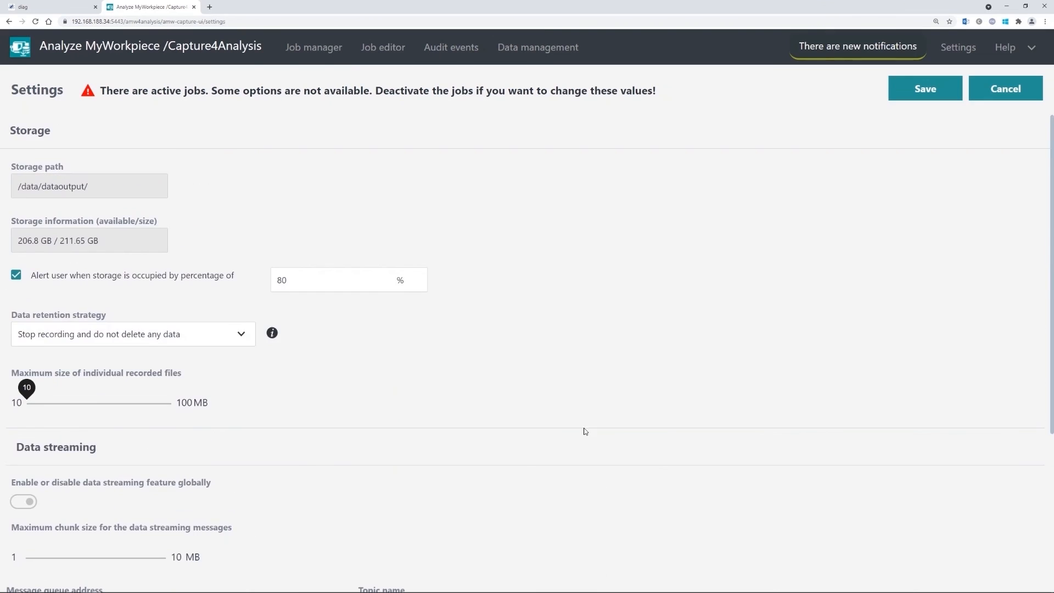
pyautogui.click(995, 92)
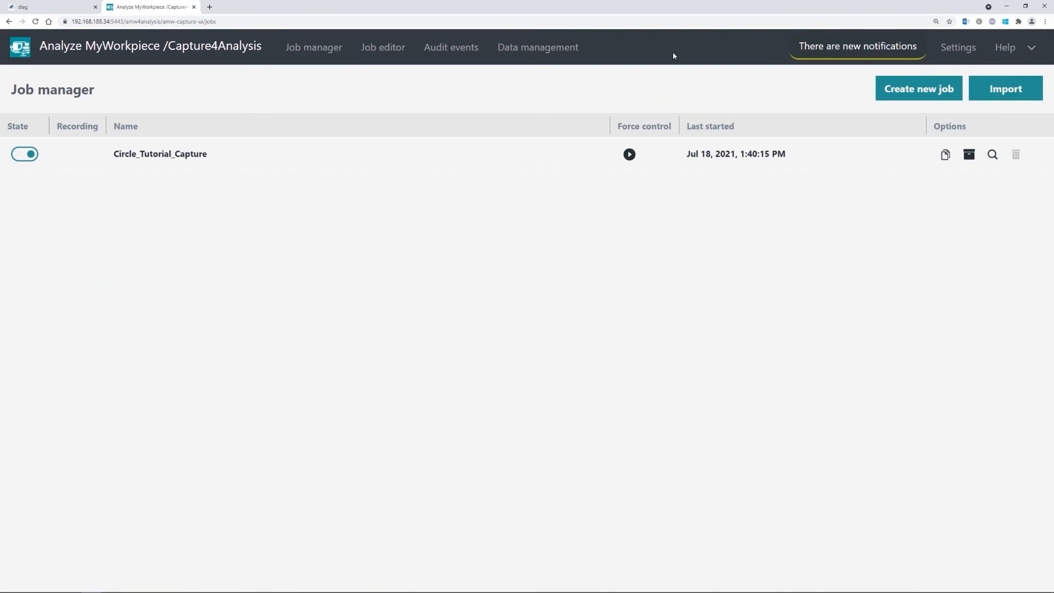
# Check the data streaming settings of the Circle_Tutorial_Capture job and leave the job editor without changes
pyautogui.click(993, 154)
pyautogui.click(115, 146)
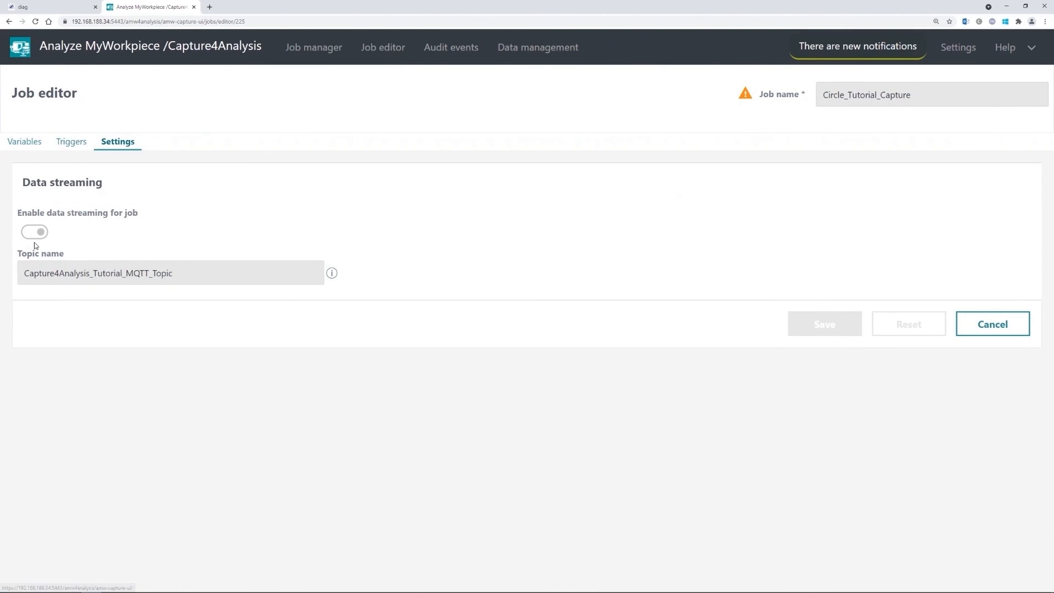
pyautogui.click(978, 316)
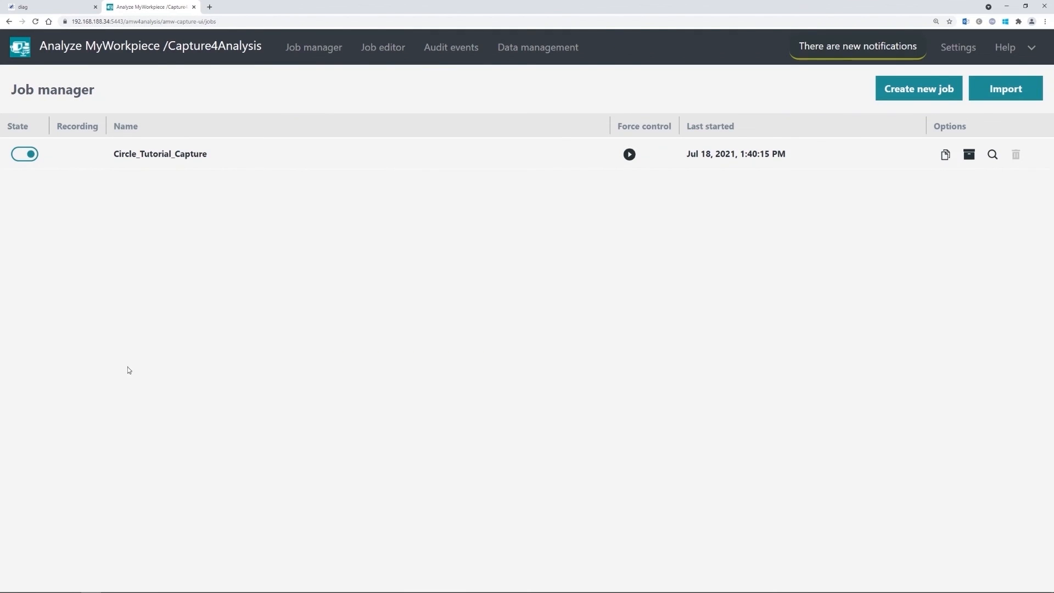